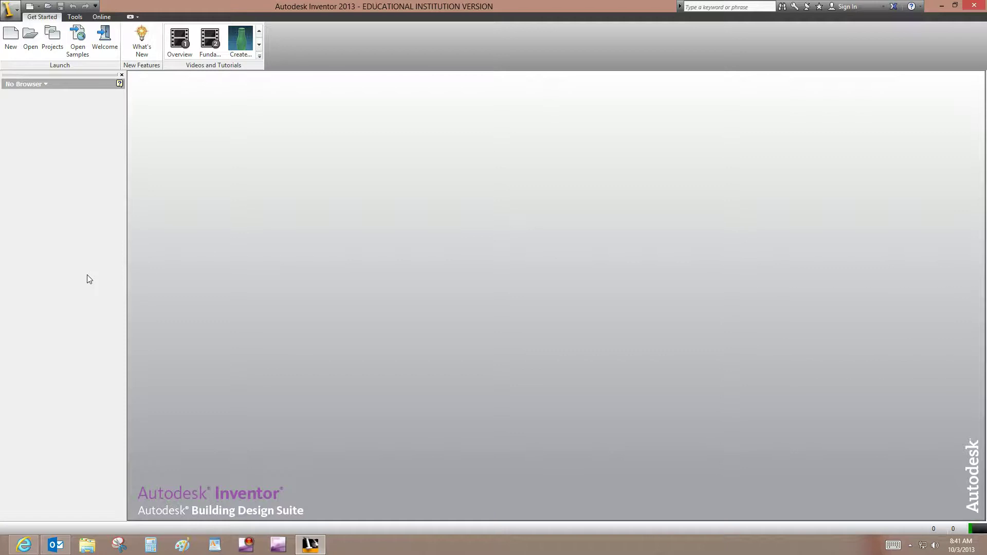
- Open the SkeletonBase part from the tutorial files folder
{"action": "left_click", "coordinate": [23, 57]}
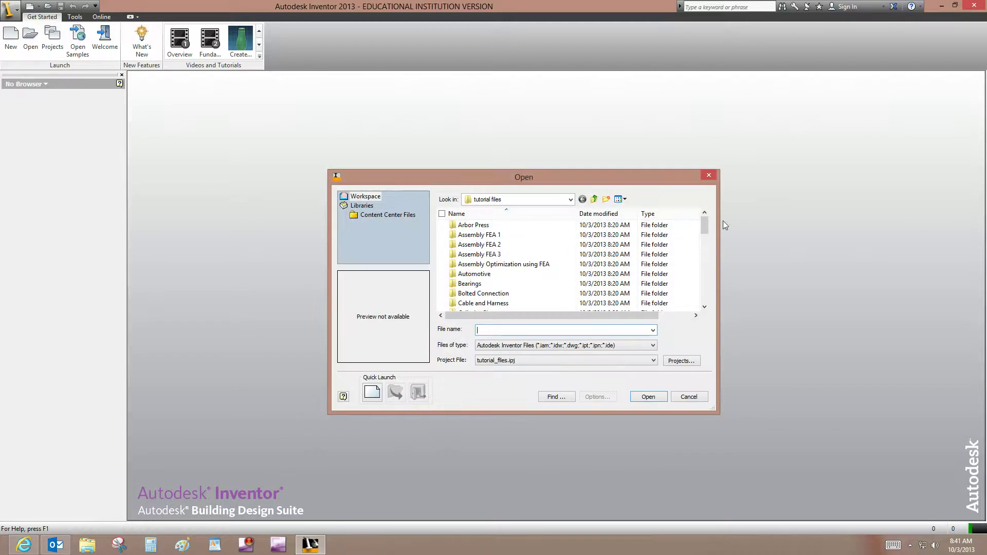
{"action": "left_click_drag", "start_coordinate": [704, 227], "coordinate": [703, 288]}
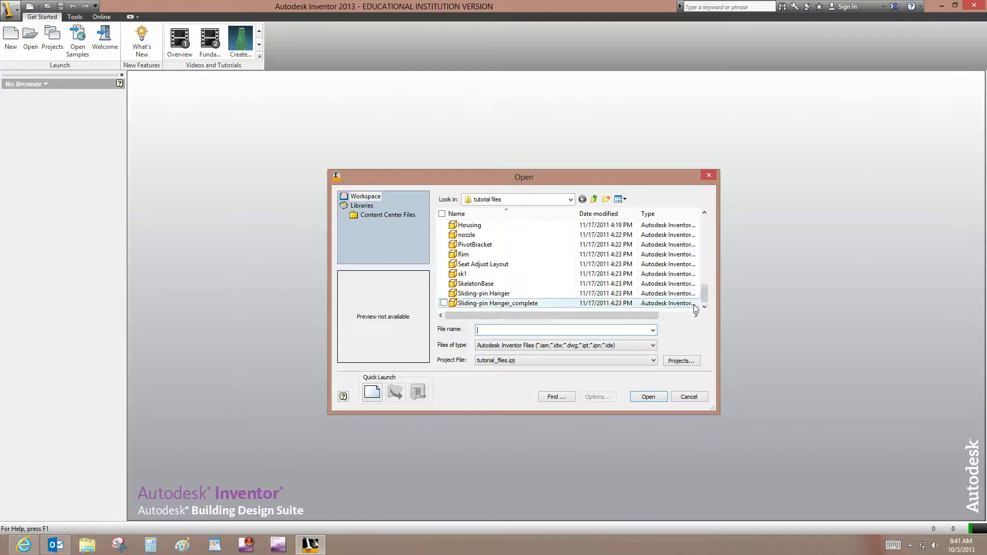
{"action": "double_click", "coordinate": [474, 284]}
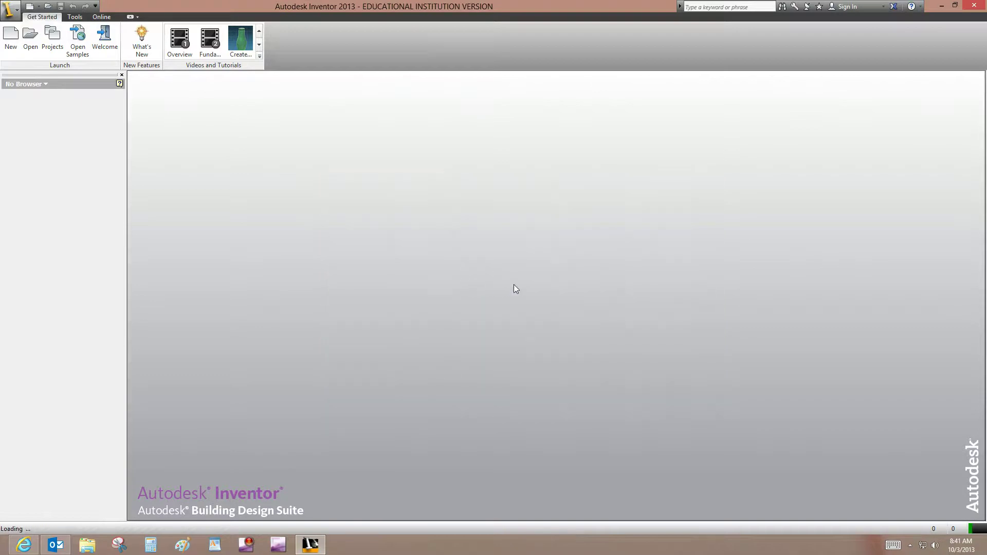
- Accept converting the part's colours to appearances and centre the skeleton model in the view
{"action": "left_click", "coordinate": [433, 297]}
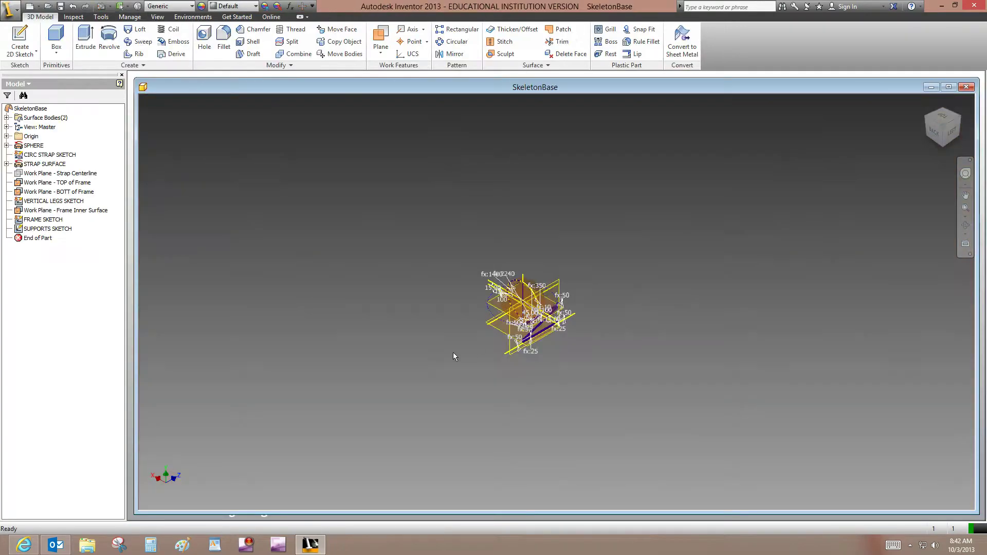
{"action": "scroll", "coordinate": [453, 353], "scroll_direction": "down", "scroll_amount": 5}
{"action": "middle_click_drag", "start_coordinate": [729, 269], "coordinate": [549, 378]}
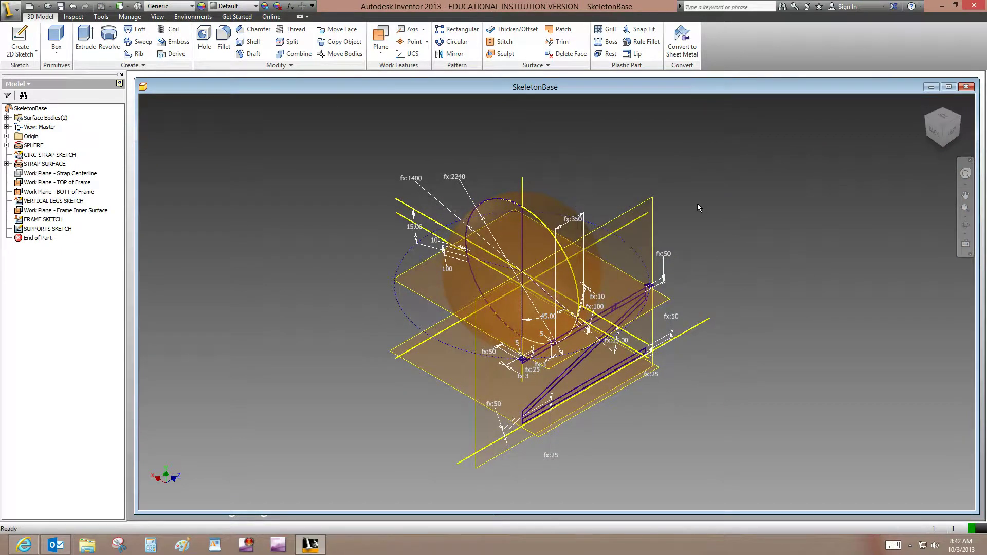
- Maximize the SkeletonBase document window and re-frame the skeleton sketches, planes and sphere
{"action": "left_click", "coordinate": [948, 86]}
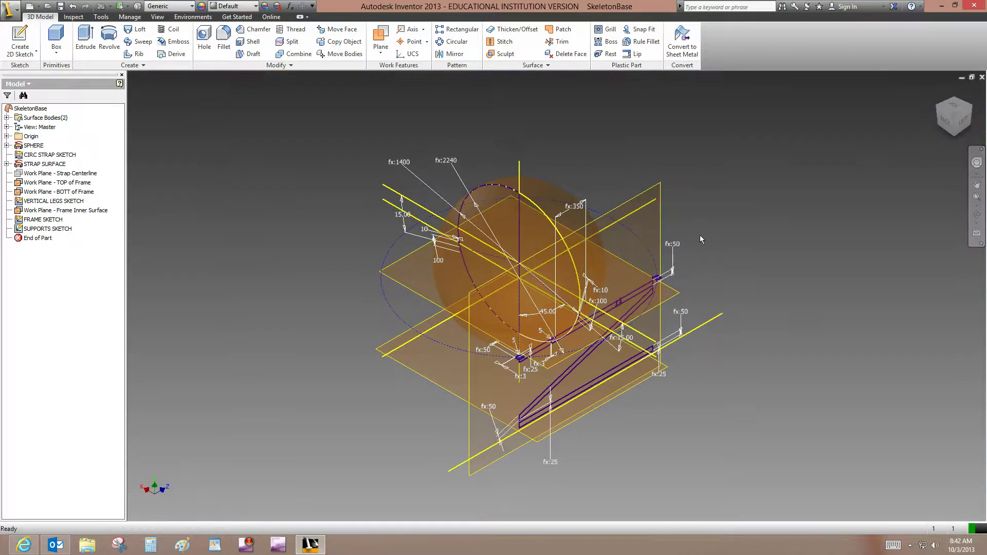
{"action": "scroll", "coordinate": [699, 239], "scroll_direction": "down", "scroll_amount": 2}
{"action": "scroll", "coordinate": [553, 325], "scroll_direction": "up", "scroll_amount": 3}
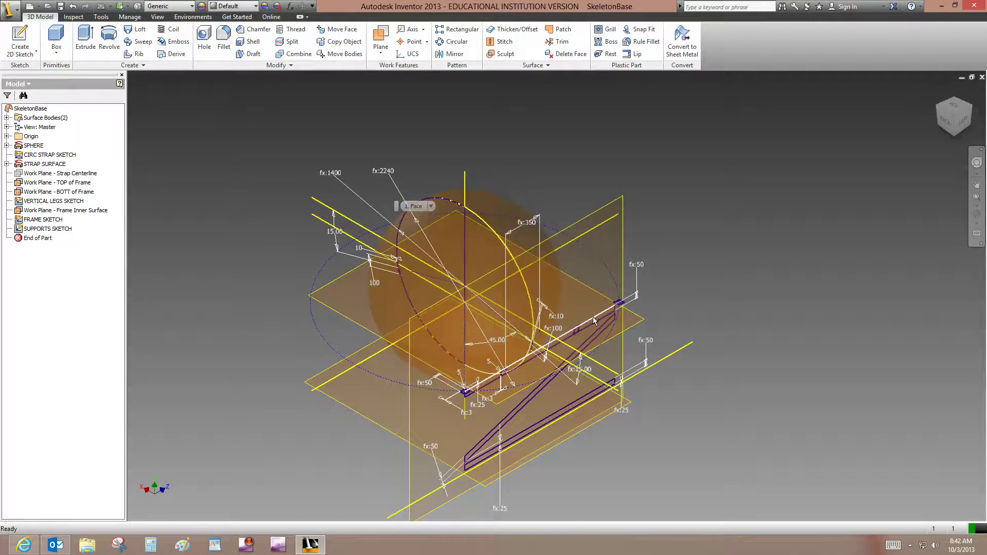
{"action": "middle_click_drag", "start_coordinate": [632, 338], "coordinate": [664, 312]}
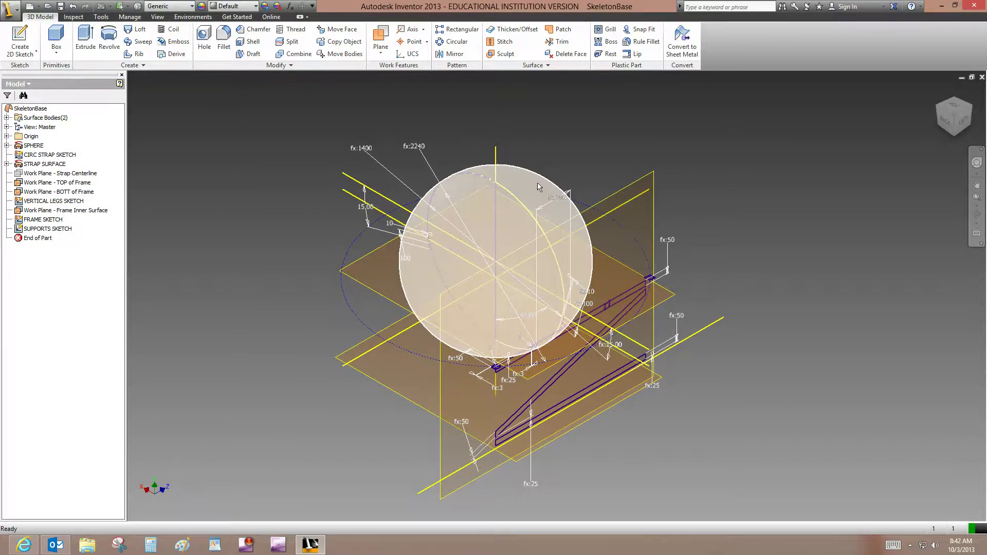
{"action": "scroll", "coordinate": [539, 187], "scroll_direction": "up", "scroll_amount": 4}
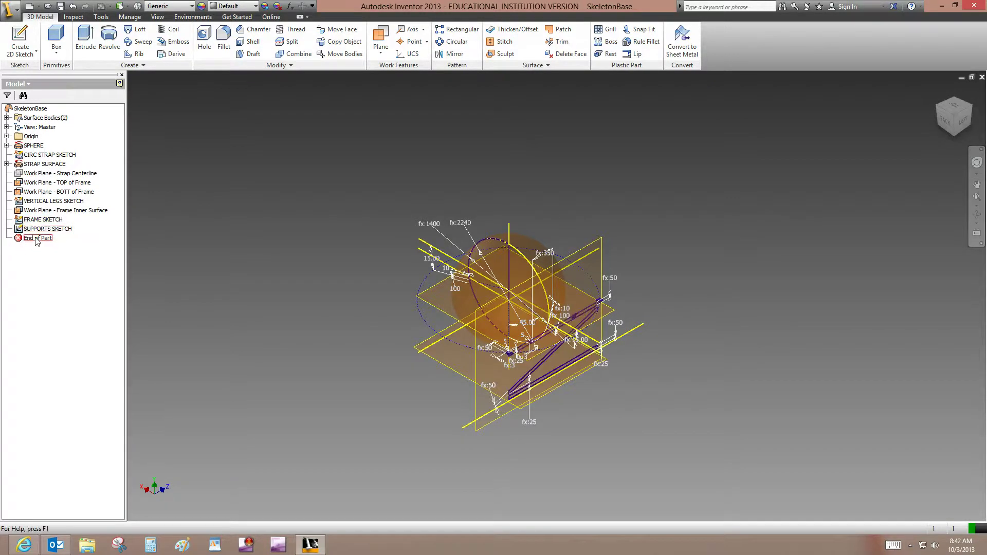
- Roll the part back to after STRAP SURFACE and view CIRC STRAP SKETCH face-on, zoomed to fit
{"action": "left_click_drag", "start_coordinate": [39, 219], "coordinate": [36, 173]}
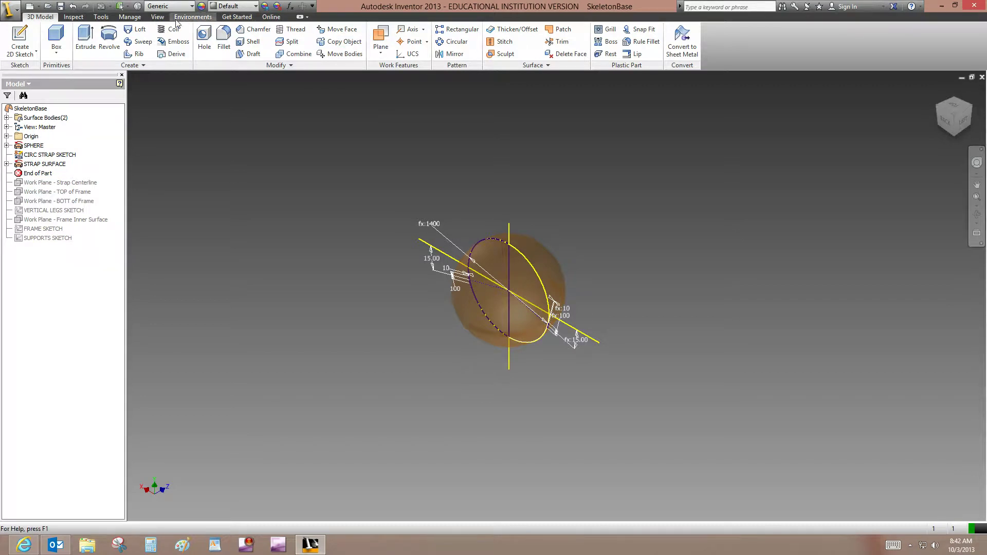
{"action": "left_click", "coordinate": [157, 16]}
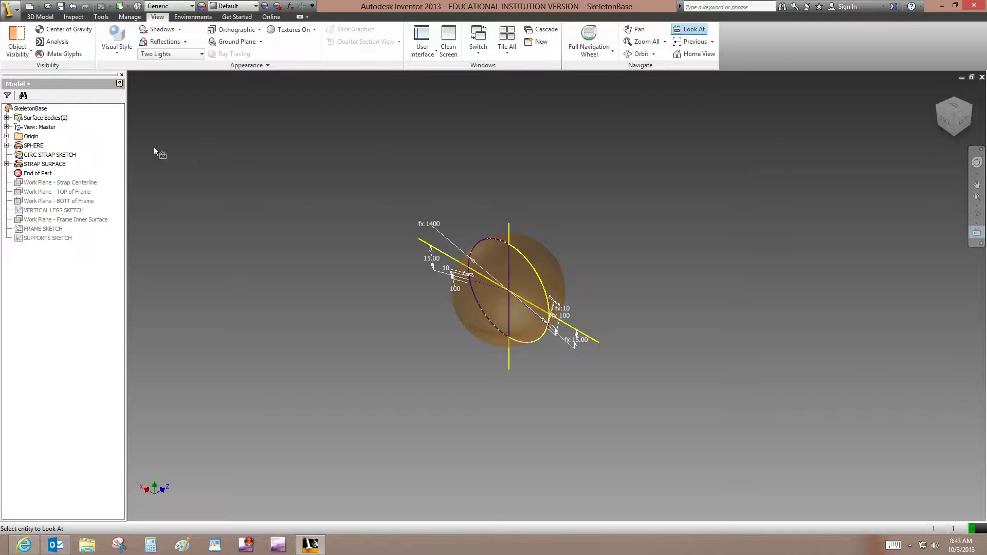
{"action": "left_click", "coordinate": [56, 157]}
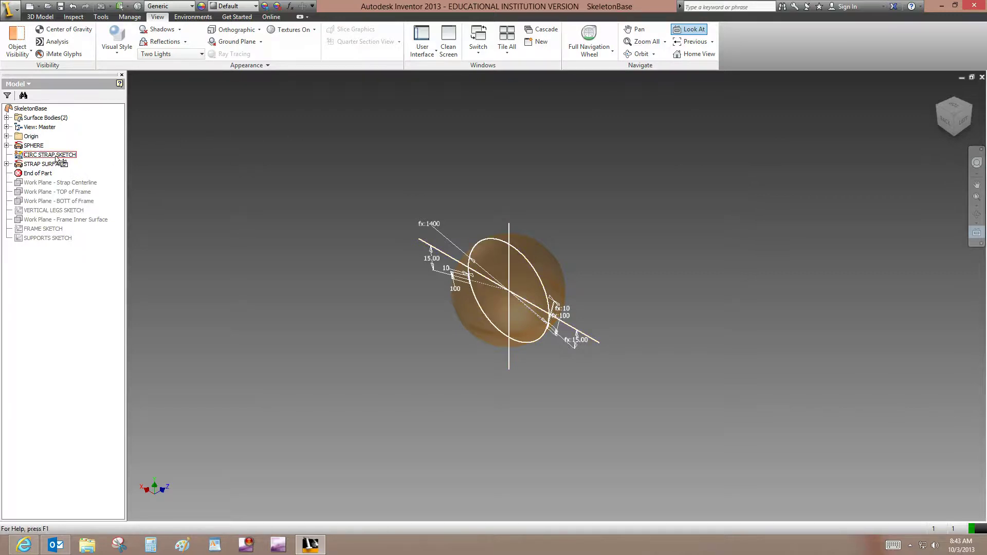
{"action": "scroll", "coordinate": [691, 401], "scroll_direction": "up", "scroll_amount": 3}
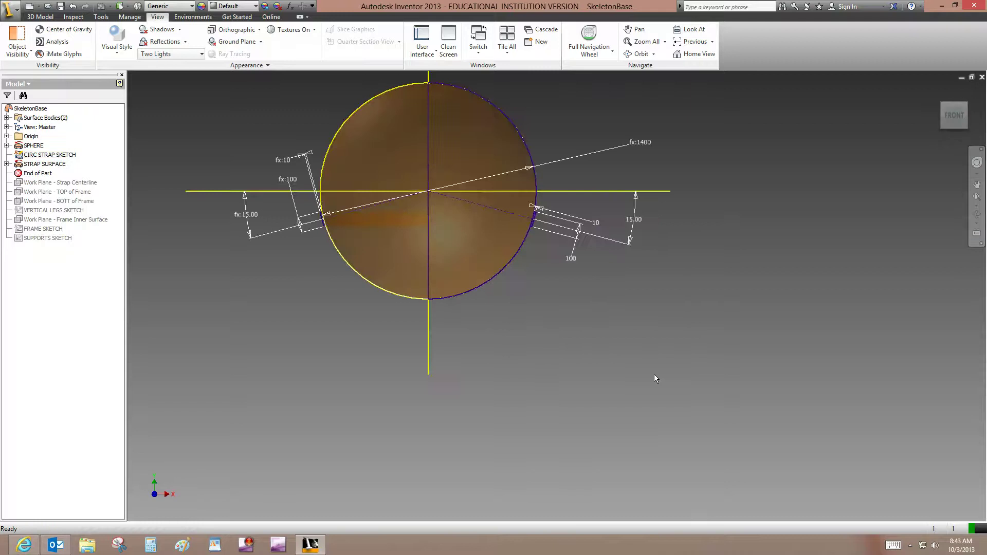
{"action": "key", "text": "Home"}
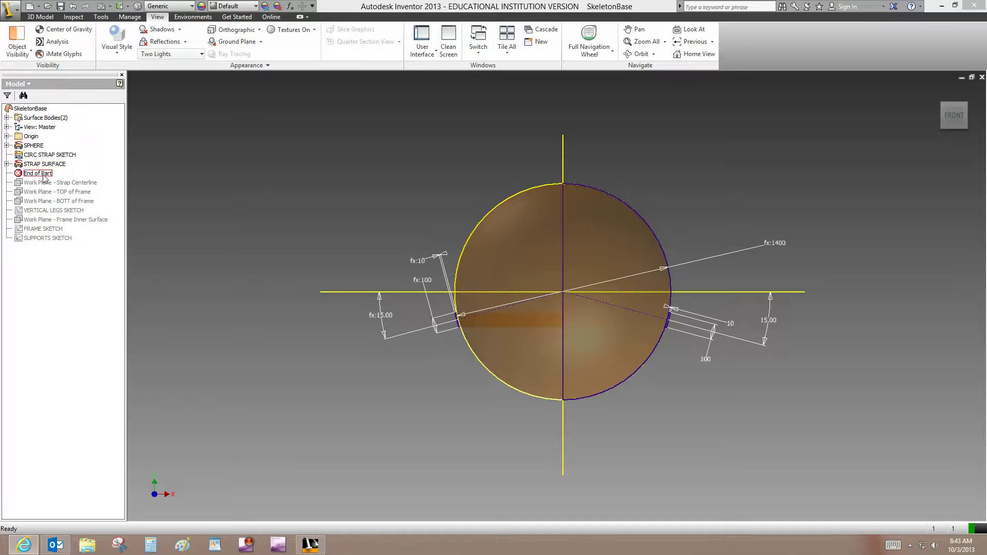
- Roll the part forward to include the frame work planes and orbit to see it in 3D
{"action": "left_click_drag", "start_coordinate": [43, 176], "coordinate": [45, 203]}
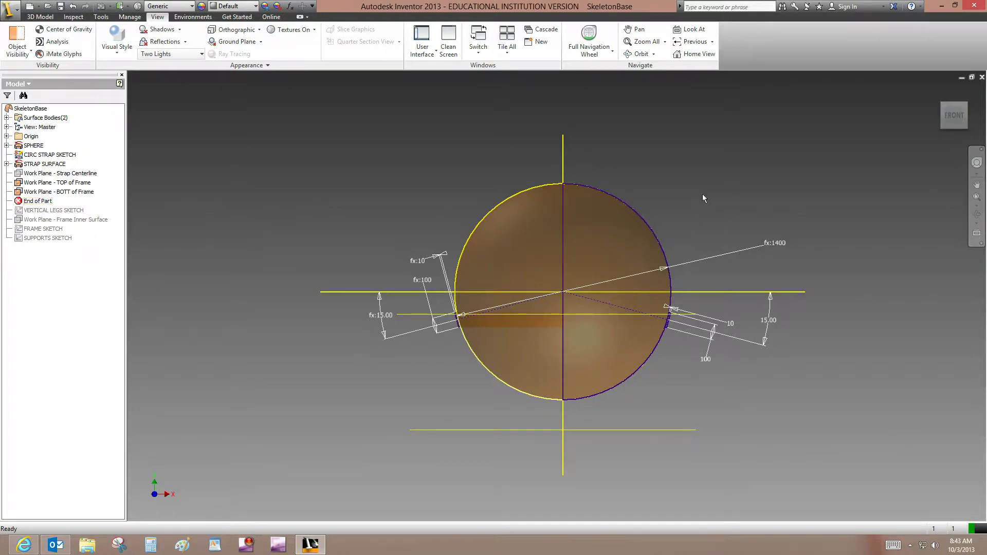
{"action": "left_click", "coordinate": [976, 214]}
{"action": "left_click_drag", "start_coordinate": [517, 263], "coordinate": [555, 314]}
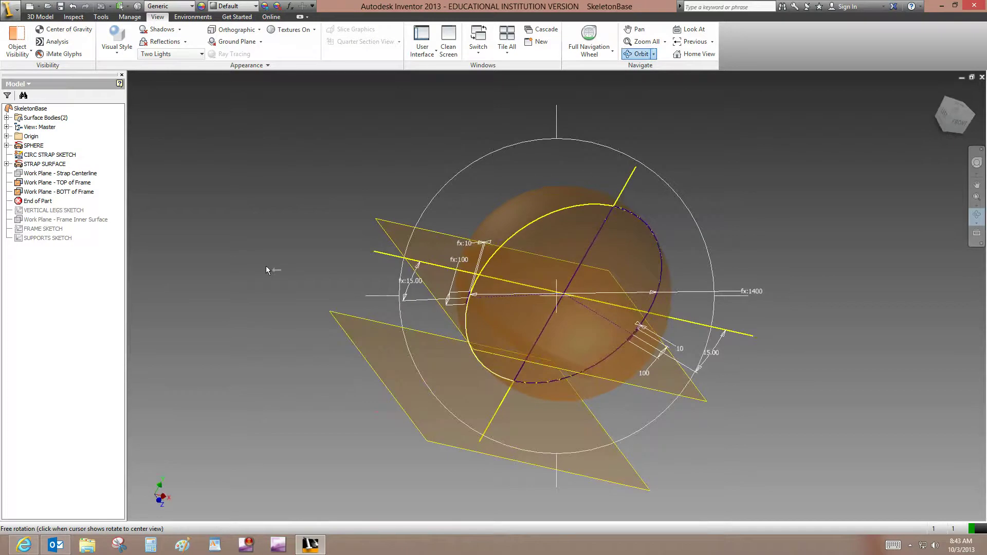
{"action": "key", "text": "Escape"}
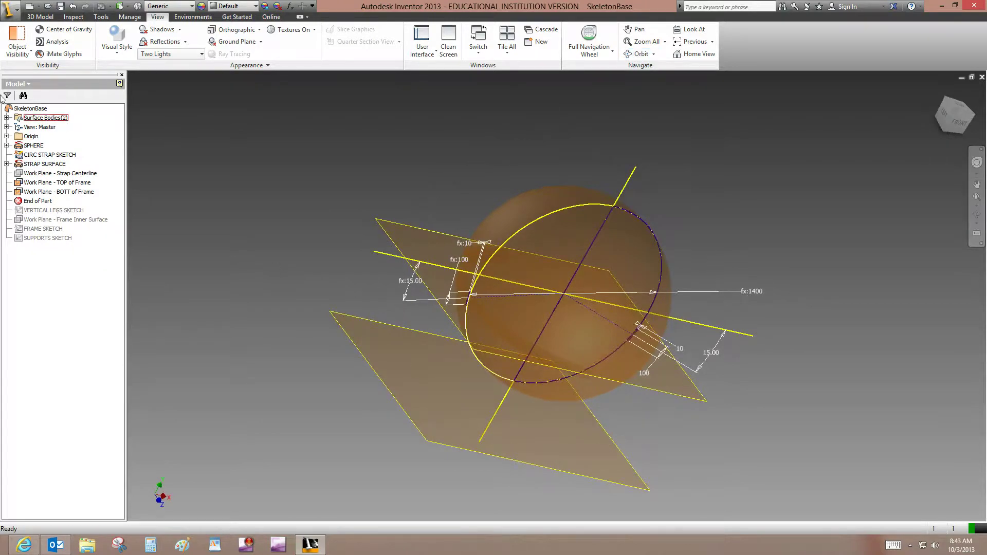
- Roll forward past VERTICAL LEGS SKETCH and view that sketch face-on
{"action": "left_click_drag", "start_coordinate": [36, 201], "coordinate": [57, 210]}
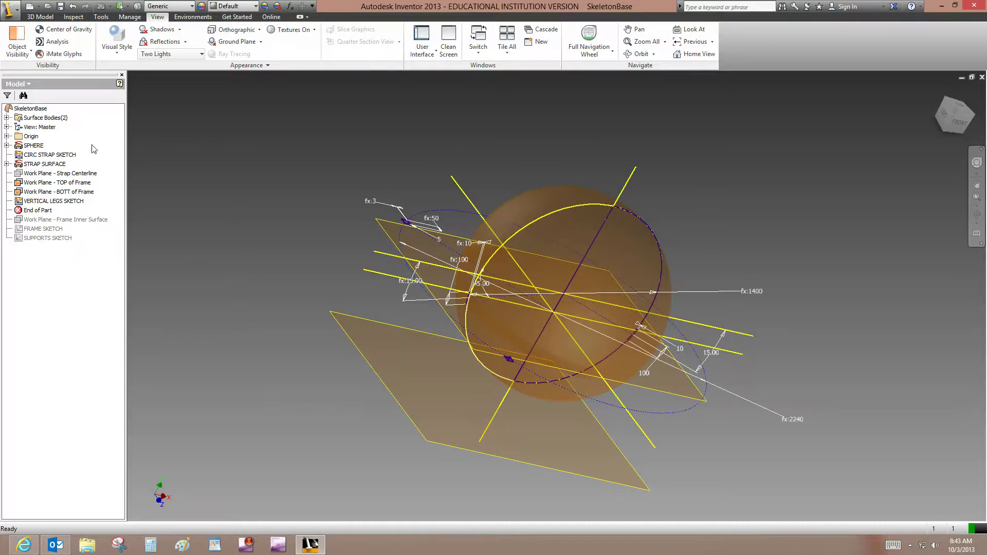
{"action": "left_click", "coordinate": [700, 35]}
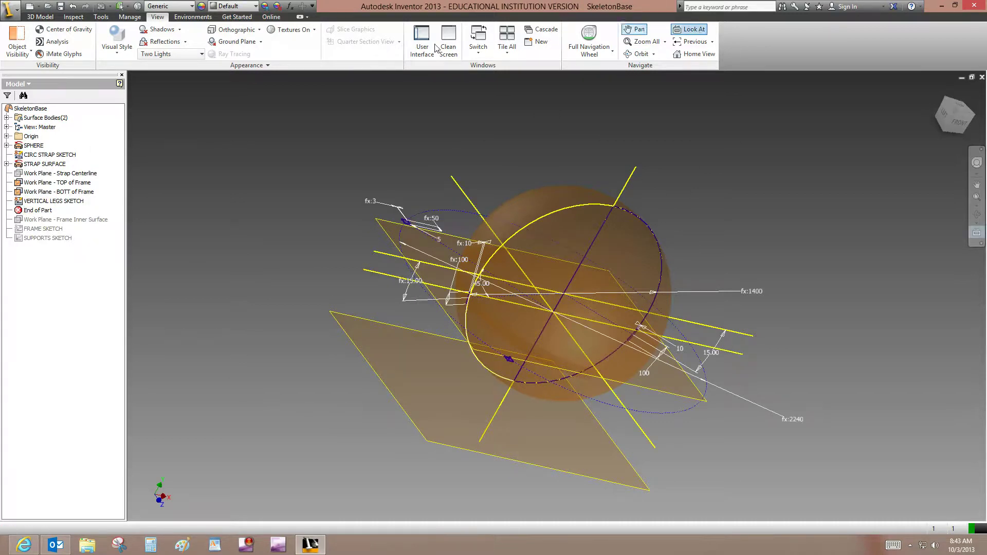
{"action": "left_click", "coordinate": [31, 205]}
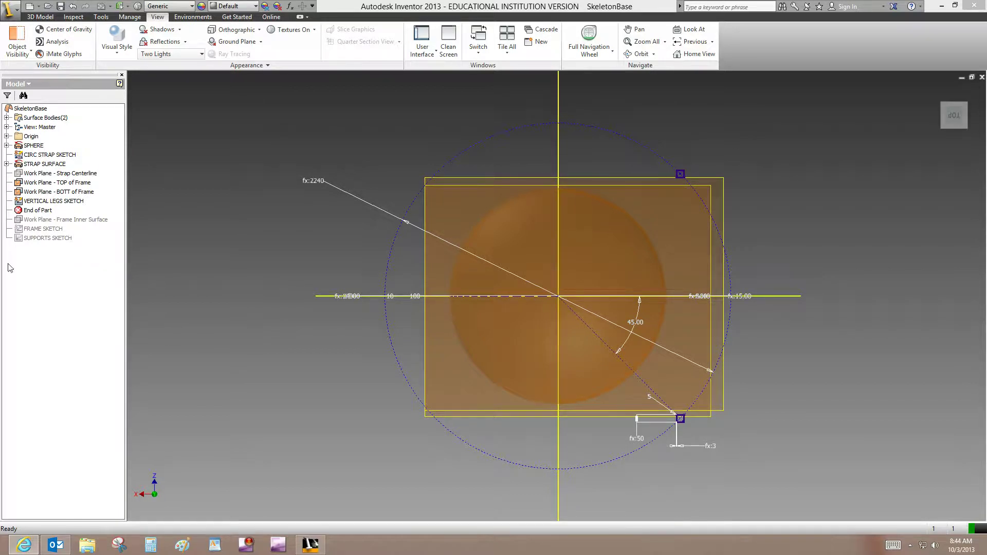
{"action": "left_click_drag", "start_coordinate": [19, 209], "coordinate": [25, 240]}
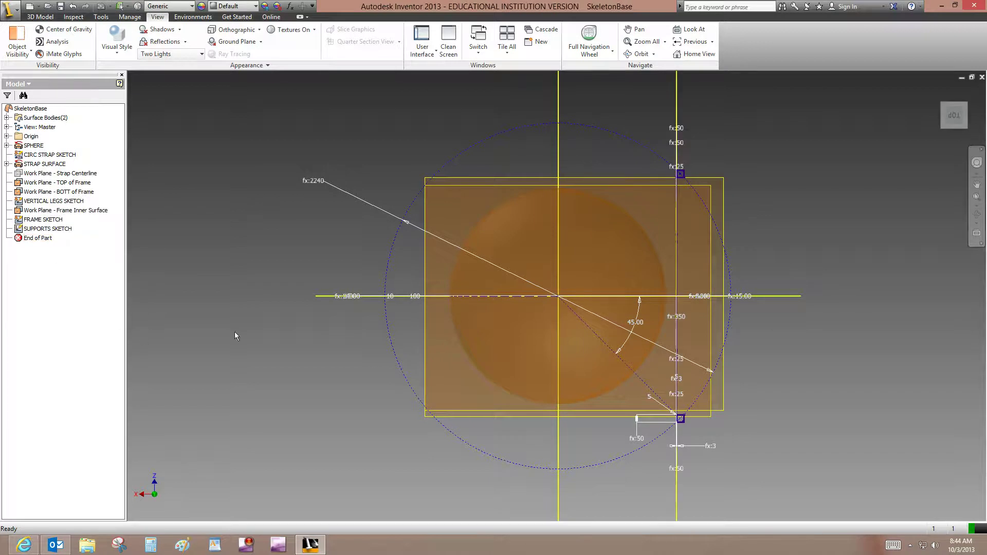
{"action": "left_click", "coordinate": [976, 184]}
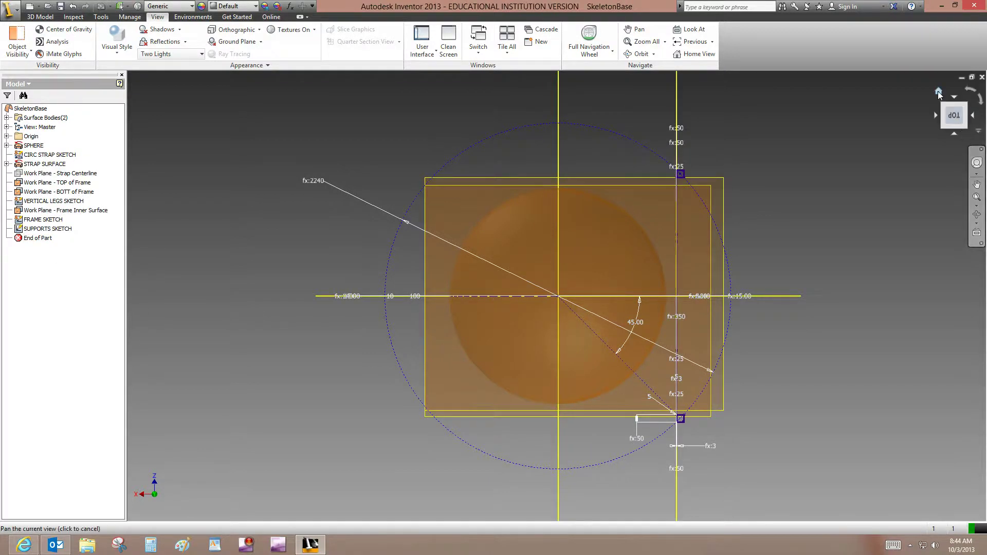
{"action": "key", "text": "F6"}
{"action": "key", "text": "Escape"}
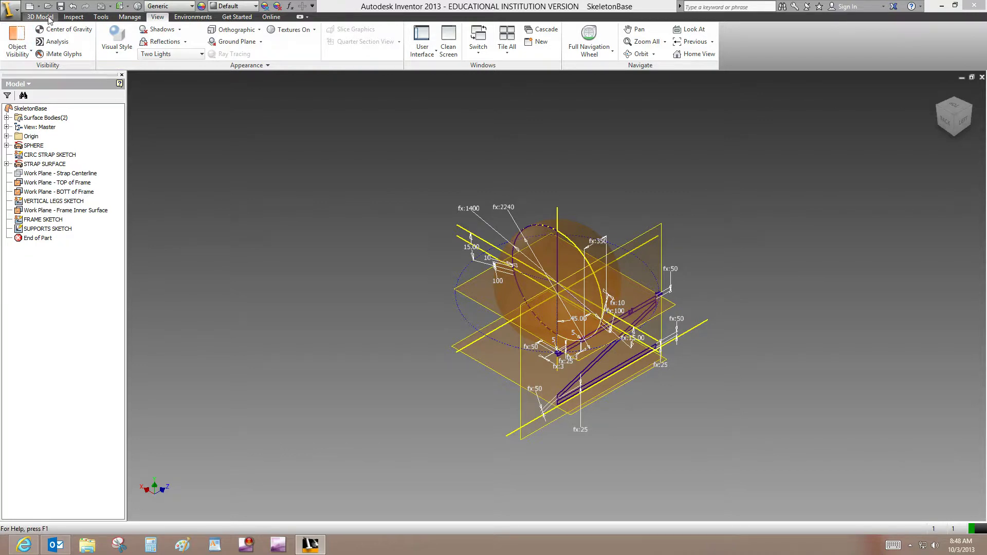
- Create a new assembly from the metric Standard (mm).iam template
{"action": "left_click", "coordinate": [29, 5]}
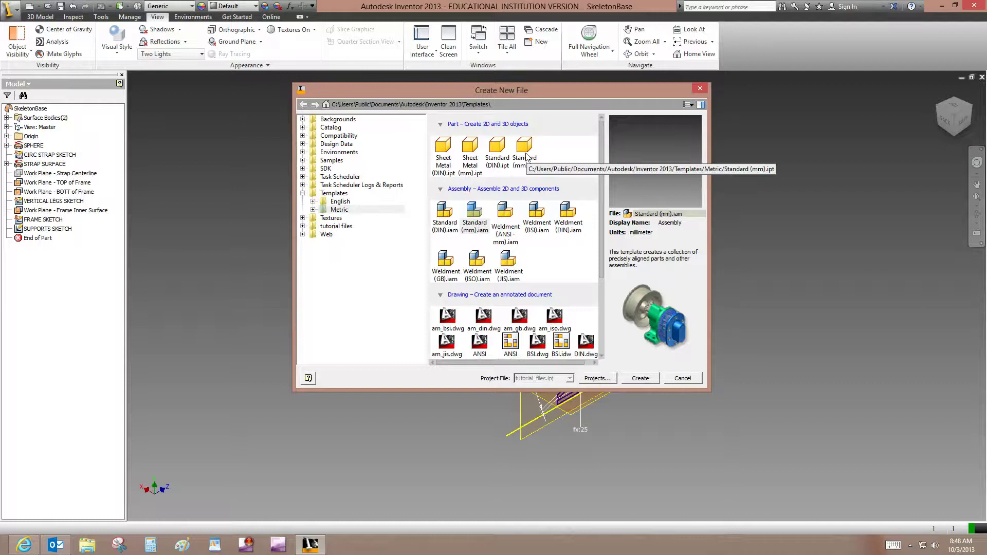
{"action": "double_click", "coordinate": [475, 214]}
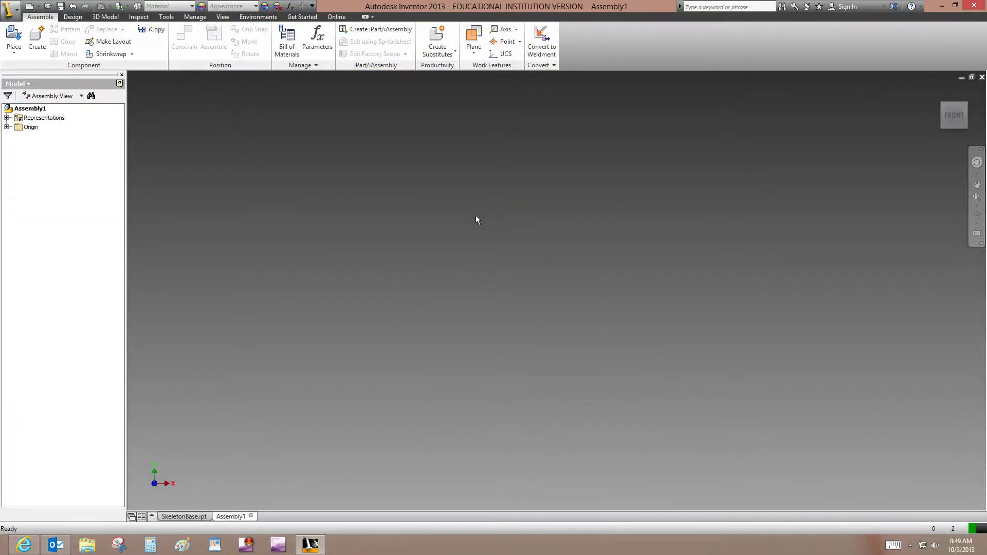
- Create an in-place component named Strap using the metric Standard (mm).ipt template
{"action": "left_click", "coordinate": [37, 41]}
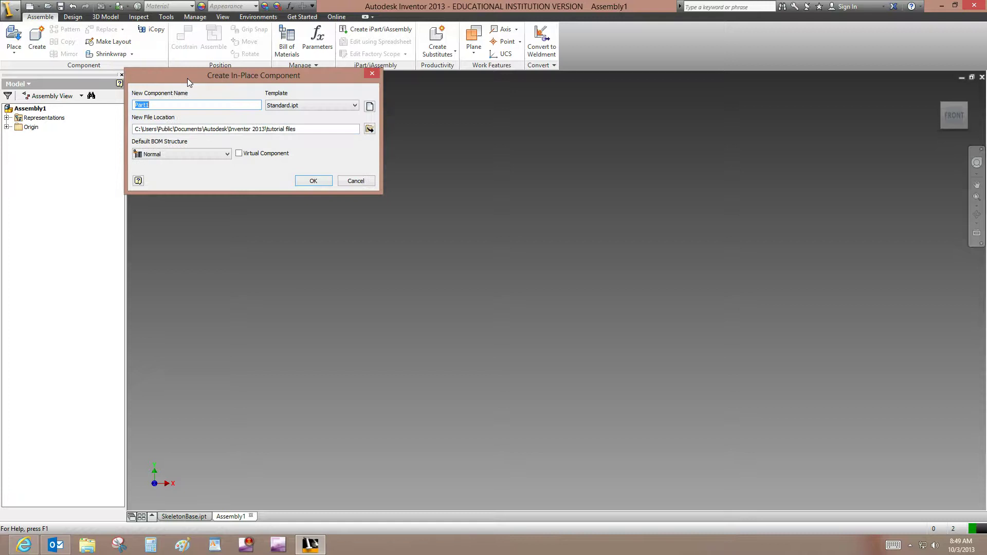
{"action": "type", "text": "Strap"}
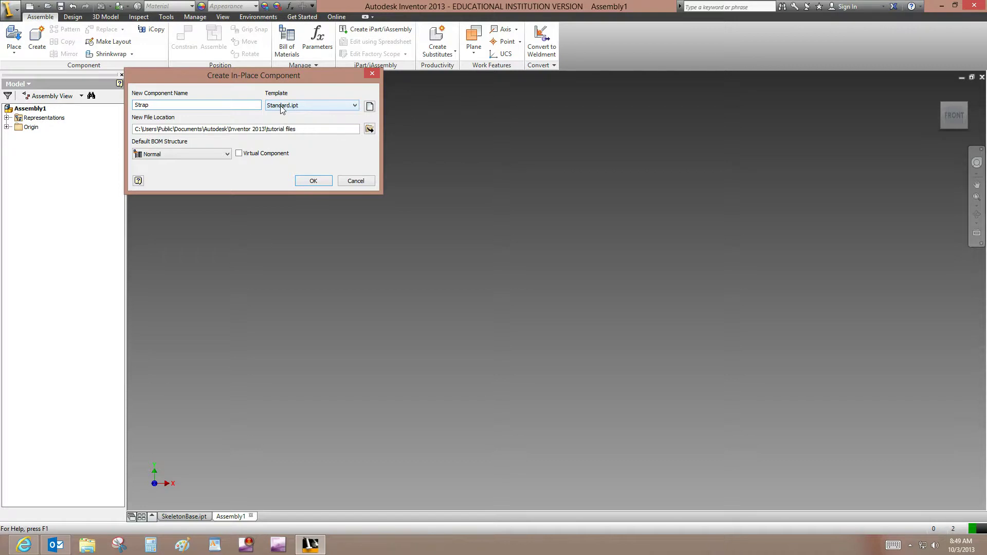
{"action": "left_click", "coordinate": [369, 106]}
{"action": "left_click", "coordinate": [145, 27]}
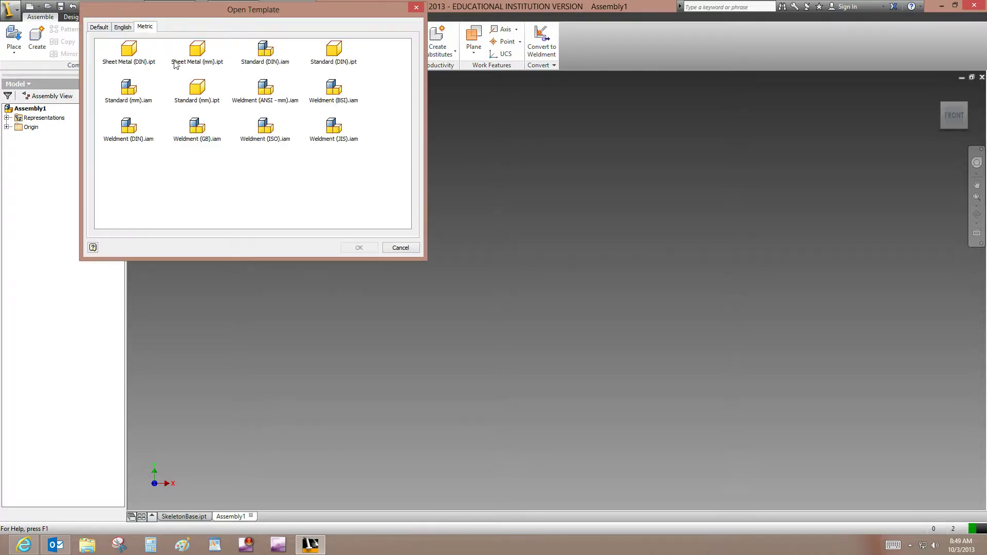
{"action": "double_click", "coordinate": [198, 92]}
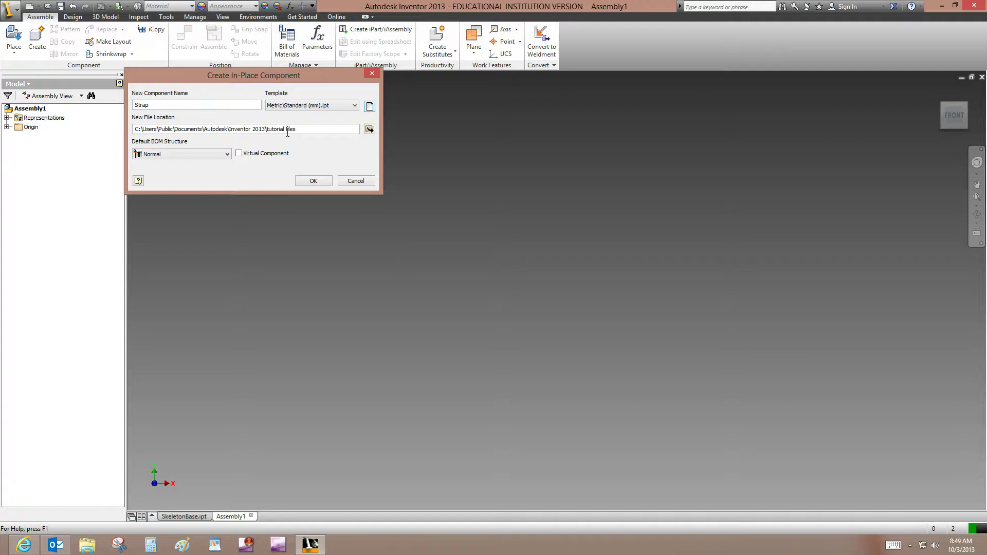
{"action": "left_click", "coordinate": [323, 182]}
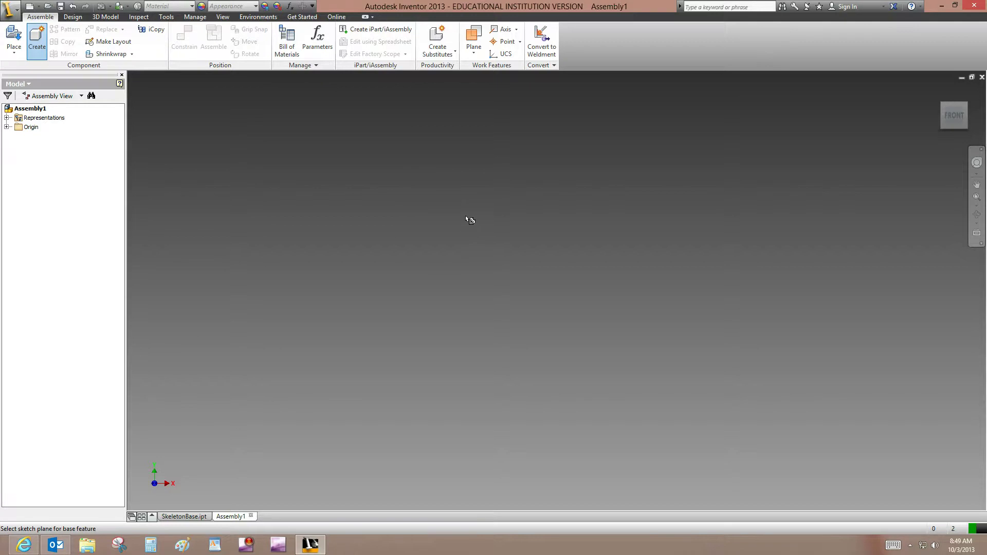
- Place Strap on the assembly's XY Plane, then start the Derive command
{"action": "left_click", "coordinate": [7, 127]}
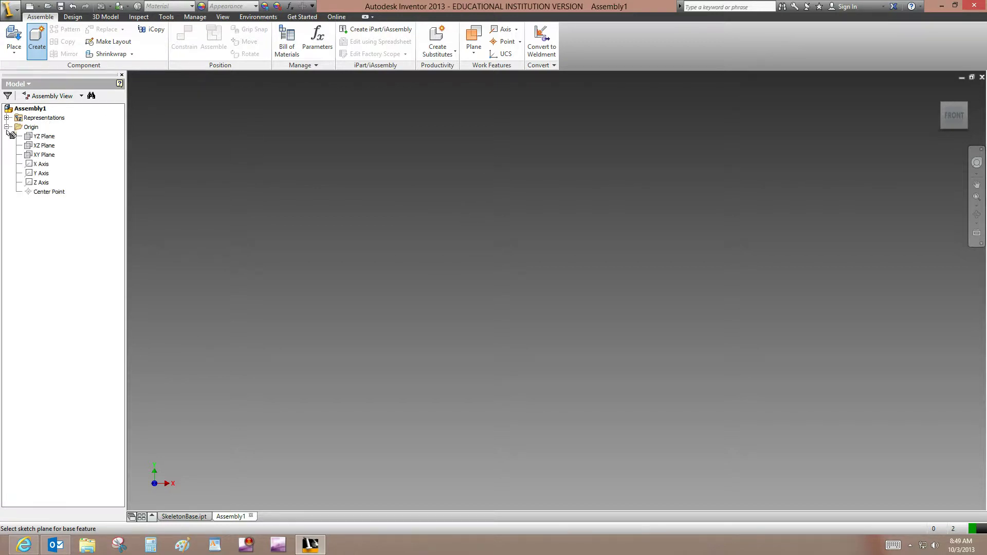
{"action": "left_click", "coordinate": [34, 156]}
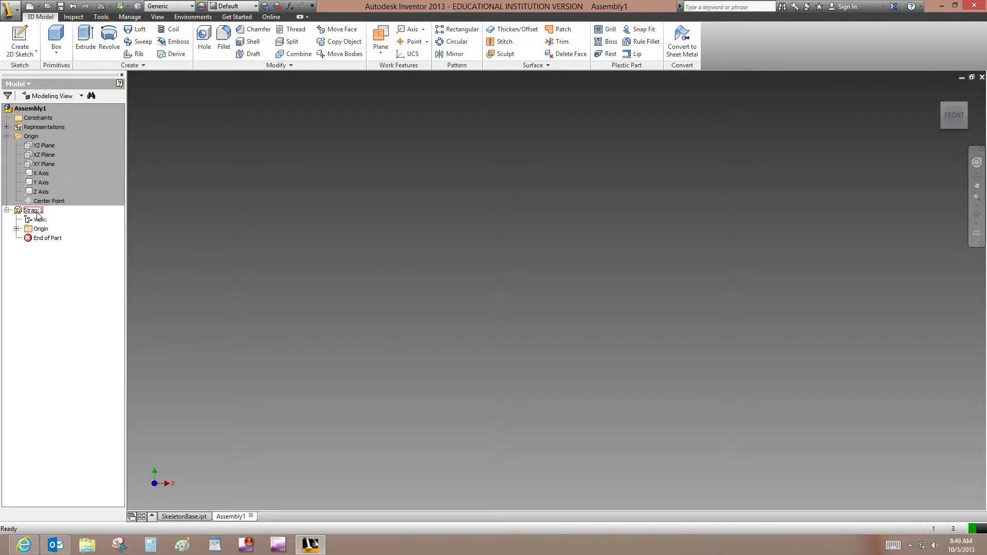
{"action": "left_click", "coordinate": [130, 16]}
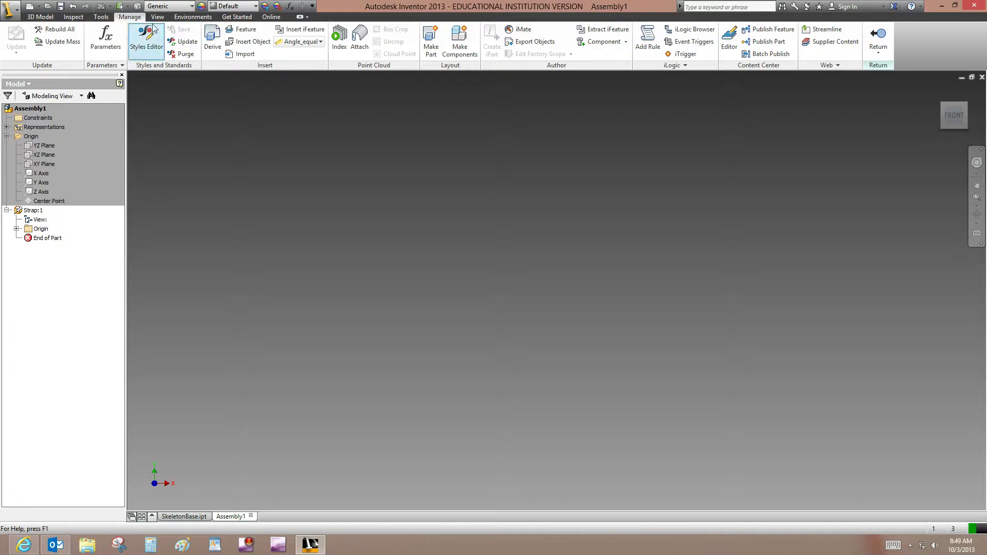
{"action": "left_click", "coordinate": [211, 44]}
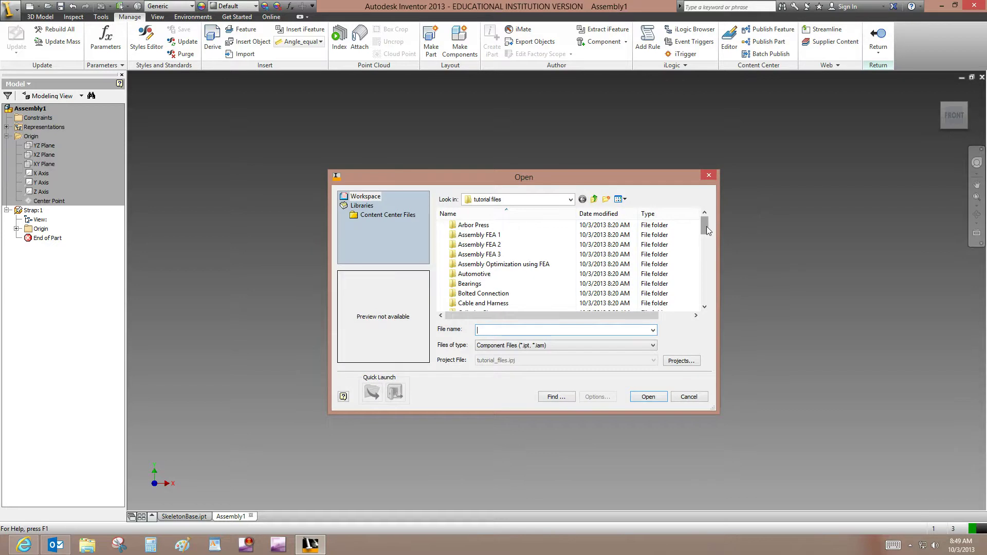
- Pick SkeletonBase.ipt from the tutorial files as the source part to derive
{"action": "left_click_drag", "start_coordinate": [706, 230], "coordinate": [707, 305]}
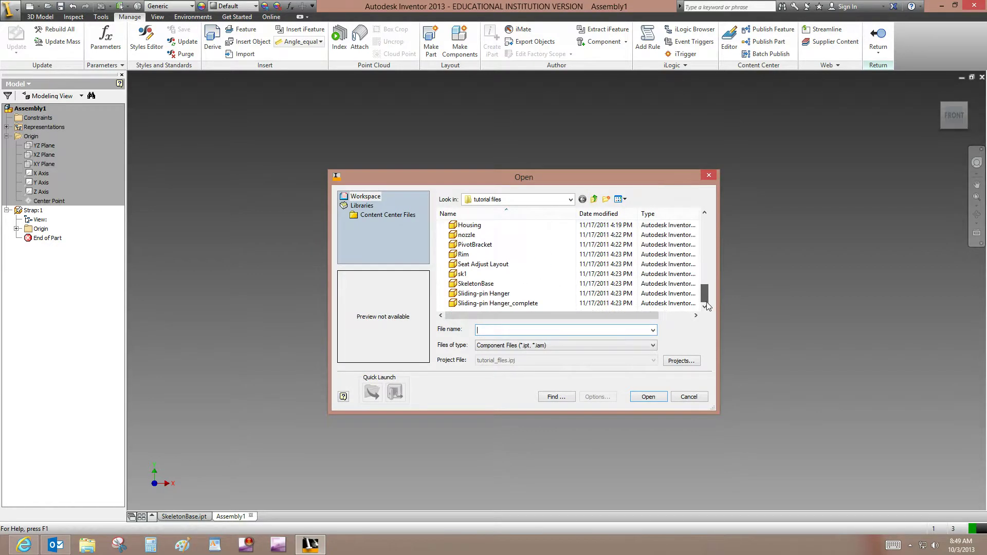
{"action": "double_click", "coordinate": [514, 285]}
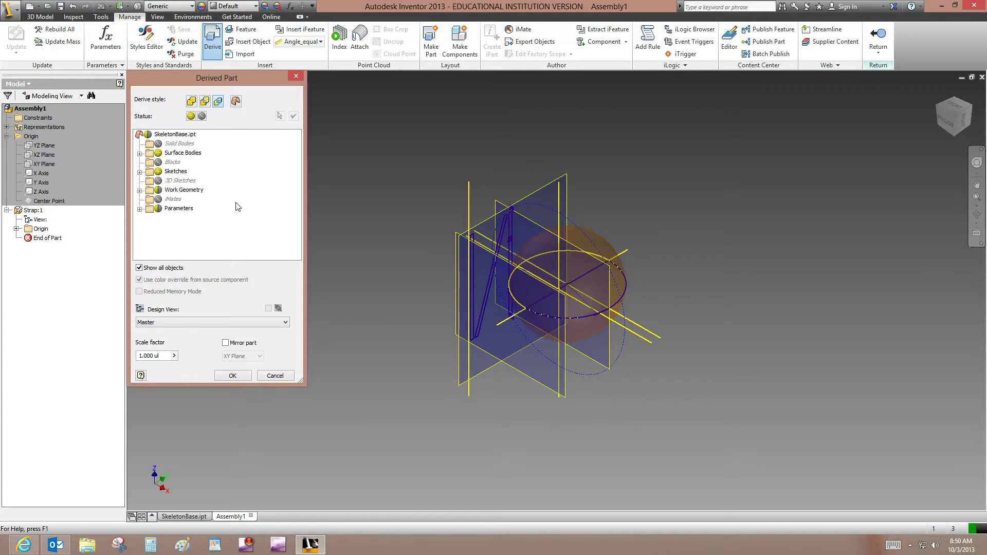
- Exclude SPHERE, VERTICAL LEGS, FRAME and SUPPORTS sketches, keeping only CIRC STRAP SKETCH
{"action": "left_click", "coordinate": [178, 134]}
{"action": "left_click", "coordinate": [139, 172]}
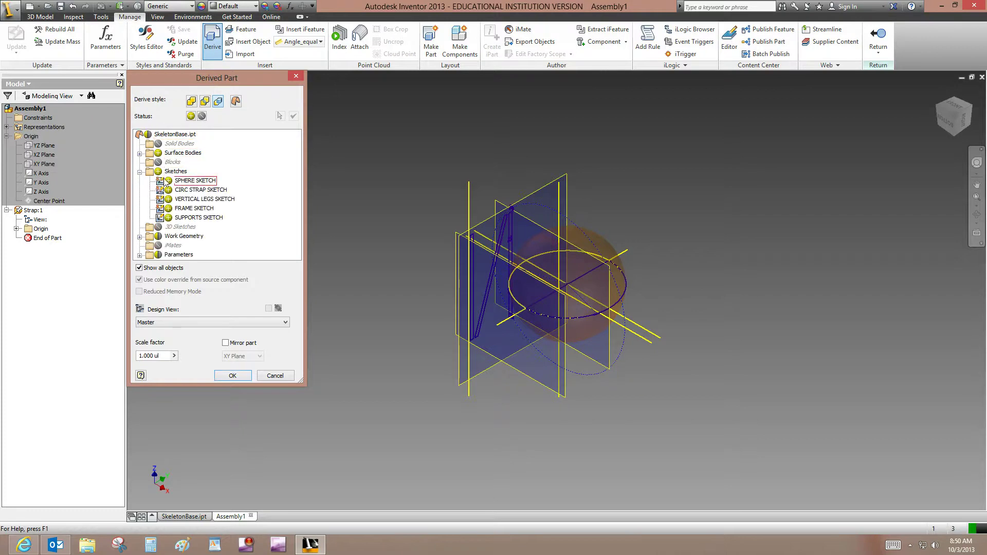
{"action": "left_click", "coordinate": [168, 181]}
{"action": "left_click", "coordinate": [168, 199]}
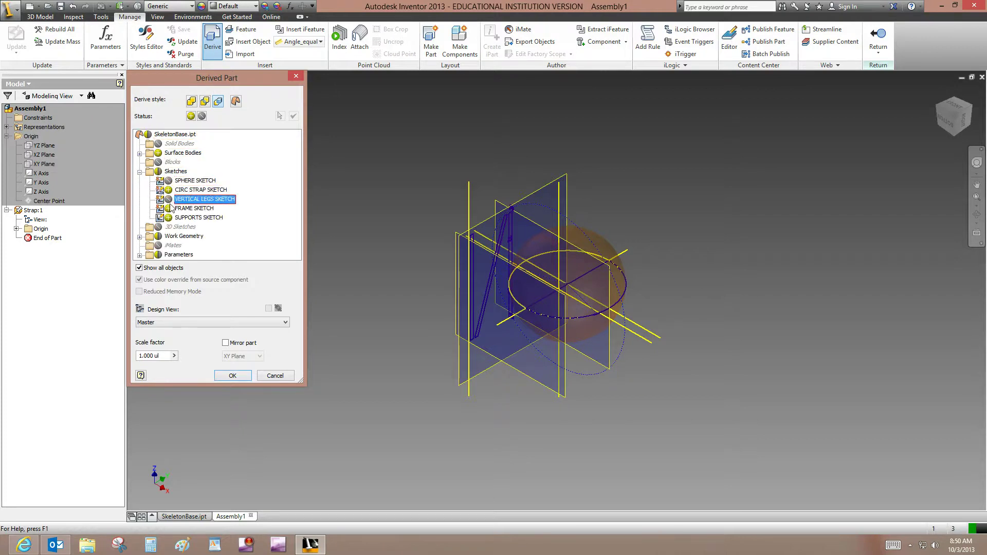
{"action": "left_click", "coordinate": [168, 208]}
{"action": "left_click", "coordinate": [168, 217]}
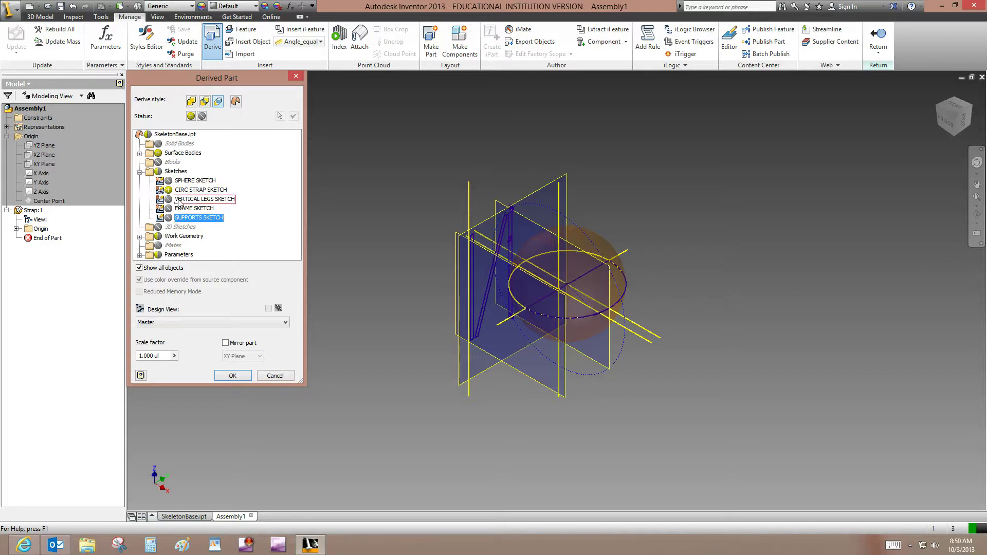
- Exclude work geometry and surface bodies from the derived part and confirm the derive
{"action": "left_click", "coordinate": [158, 237]}
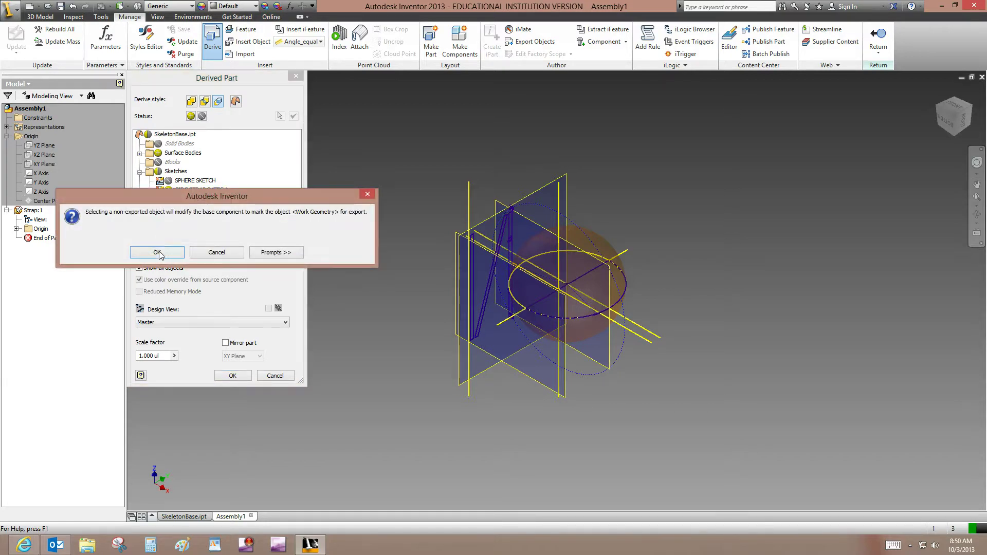
{"action": "left_click", "coordinate": [157, 253]}
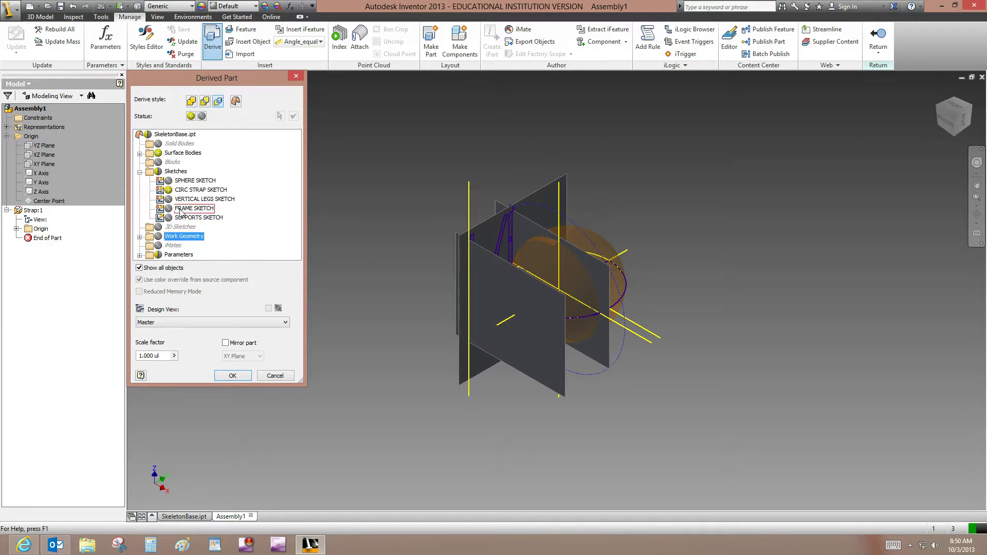
{"action": "left_click", "coordinate": [159, 152]}
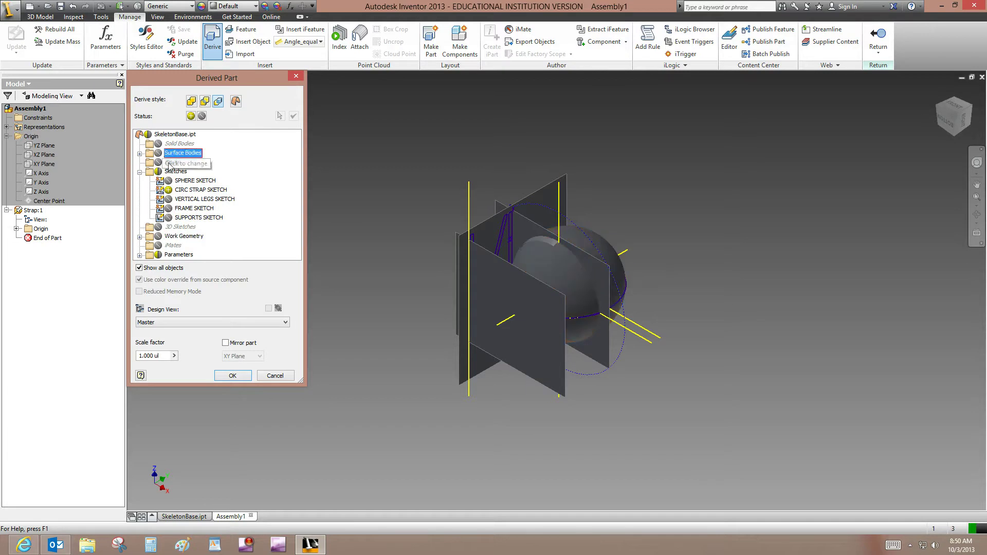
{"action": "left_click", "coordinate": [177, 254]}
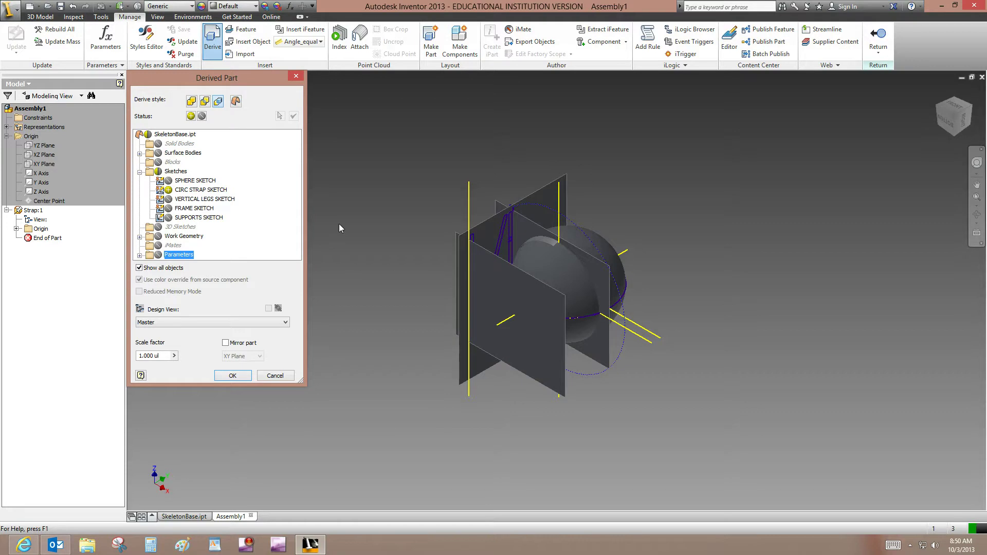
{"action": "left_click", "coordinate": [232, 376]}
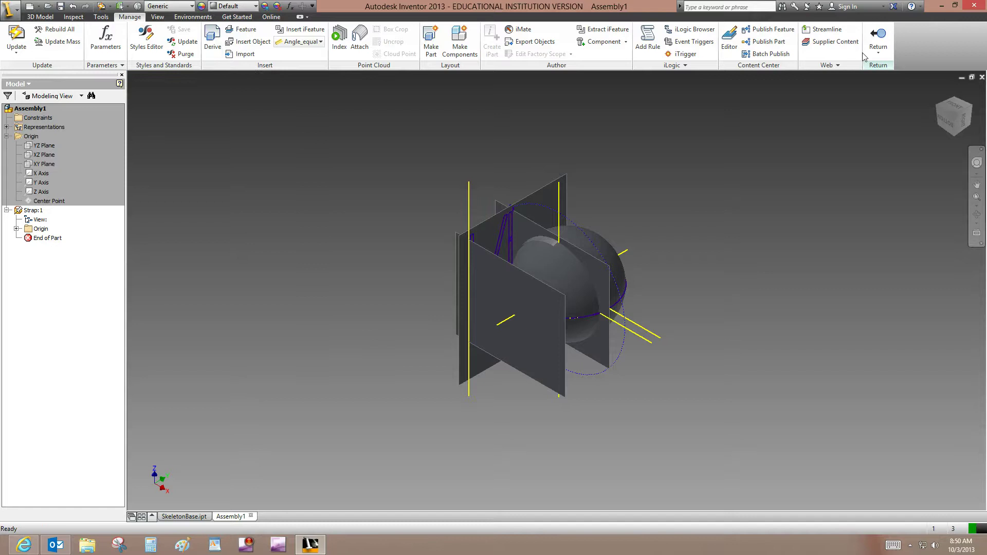
- Leave the current edit, then double-click Strap:1 in the browser to edit it in place again
{"action": "left_click", "coordinate": [878, 36]}
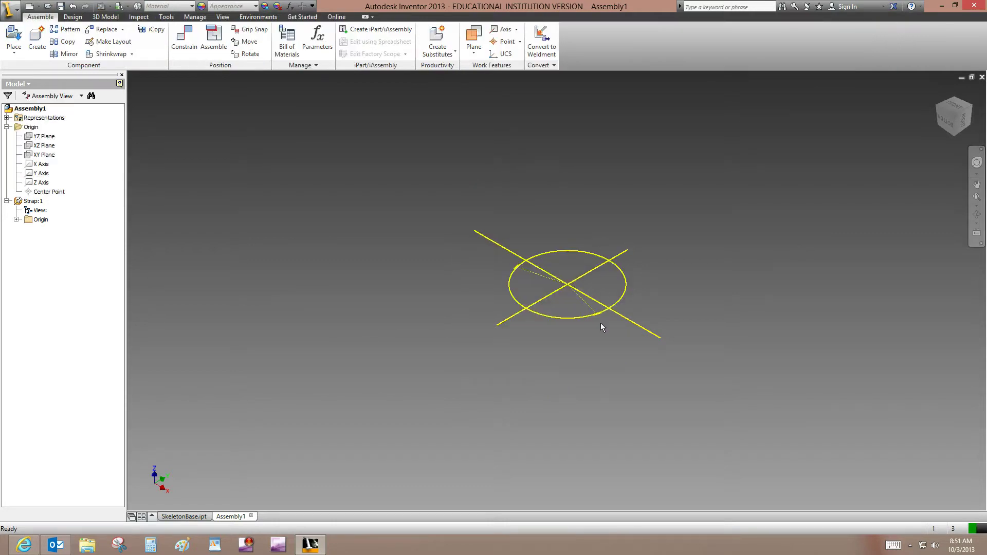
{"action": "left_click", "coordinate": [105, 17]}
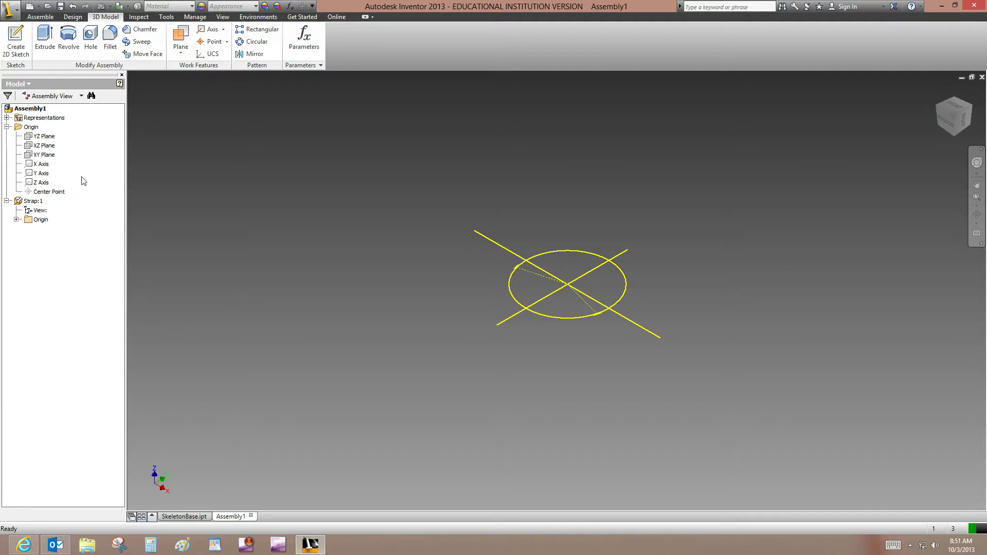
{"action": "double_click", "coordinate": [34, 201]}
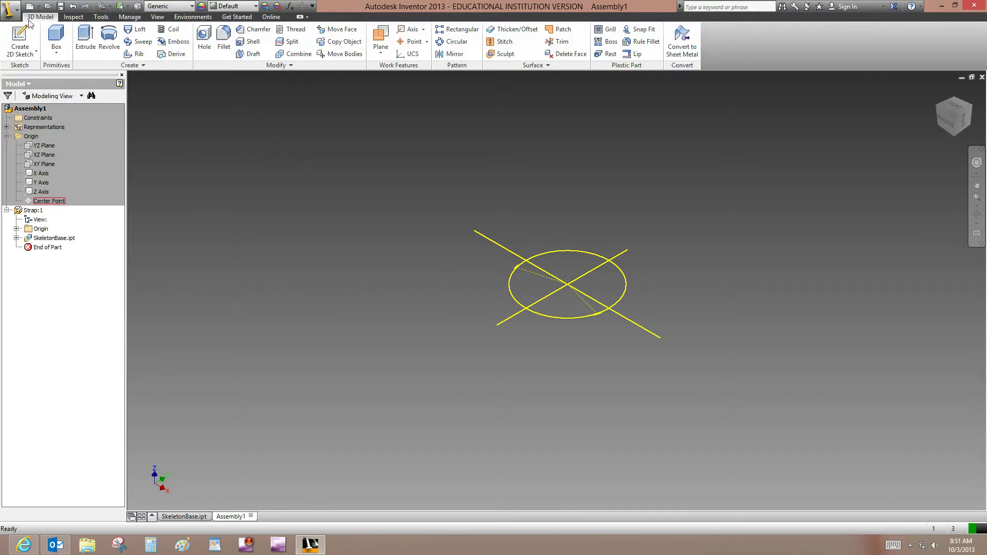
- Revolve the thin rectangular strap profile a full 360° around the crossing sketch line into a ring
{"action": "left_click", "coordinate": [112, 45]}
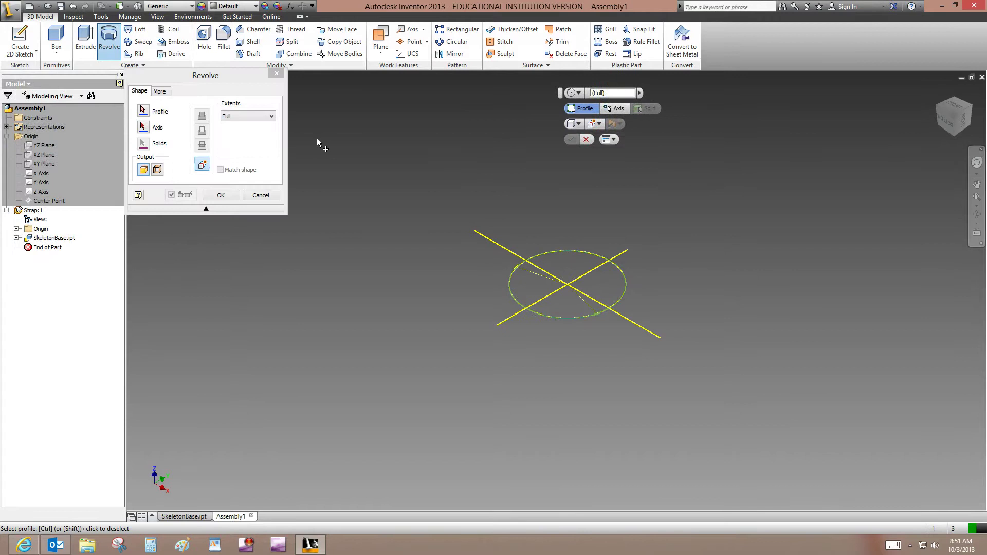
{"action": "scroll", "coordinate": [551, 308], "scroll_direction": "up", "scroll_amount": 5}
{"action": "scroll", "coordinate": [473, 280], "scroll_direction": "up", "scroll_amount": 3}
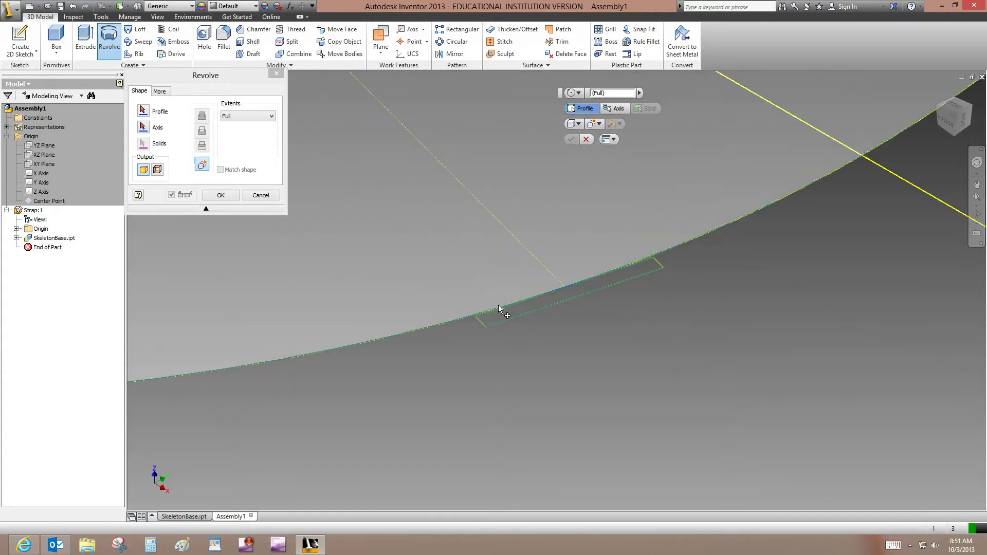
{"action": "left_click", "coordinate": [510, 314]}
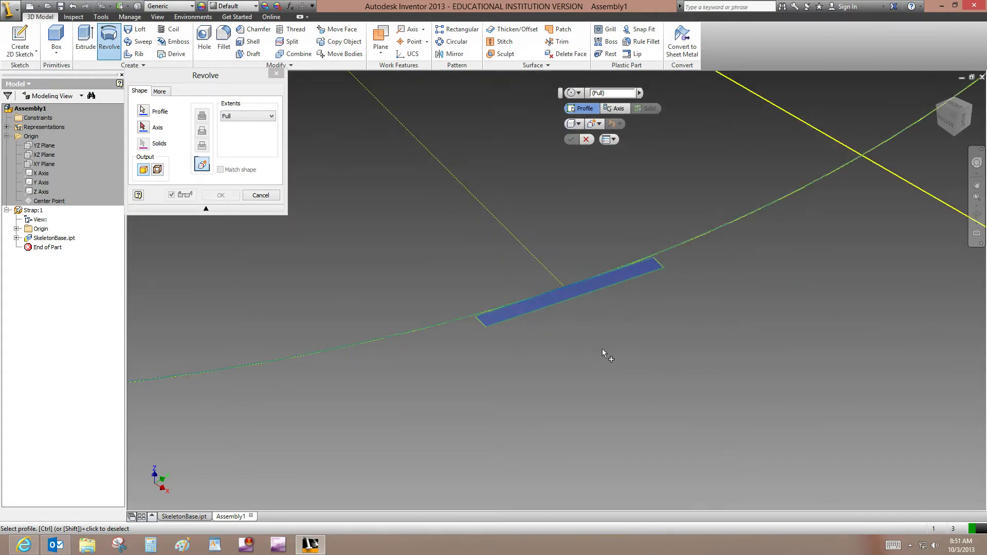
{"action": "scroll", "coordinate": [603, 348], "scroll_direction": "down", "scroll_amount": 5}
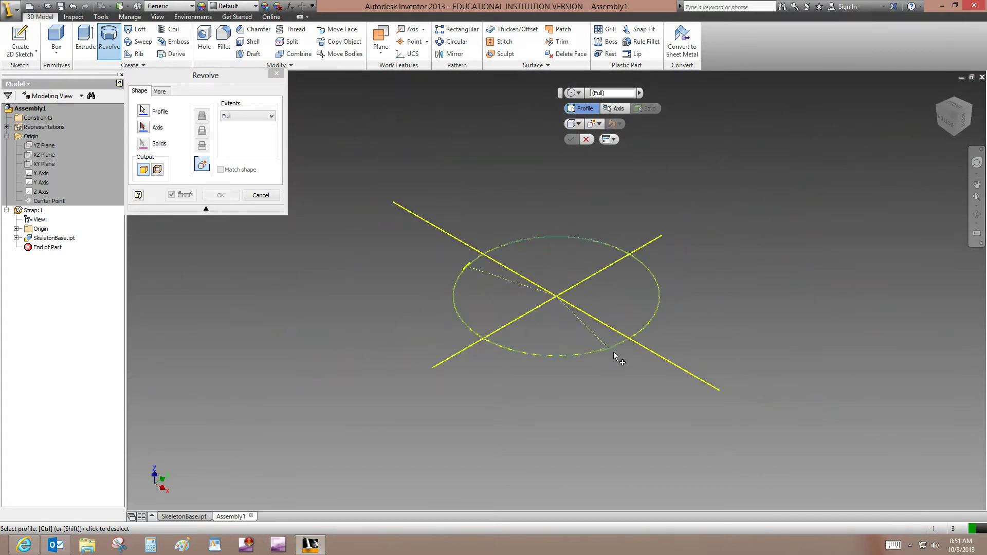
{"action": "left_click", "coordinate": [144, 127]}
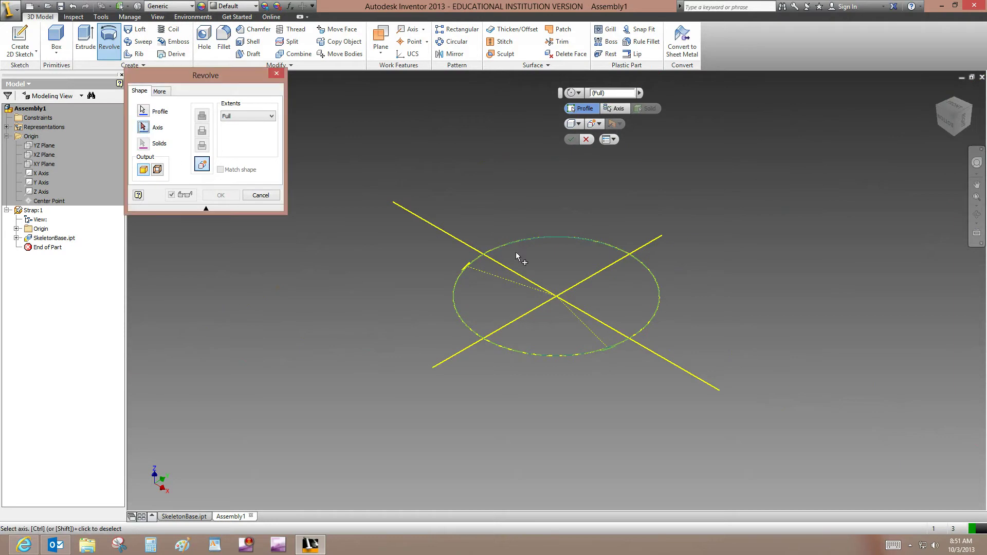
{"action": "left_click", "coordinate": [544, 304]}
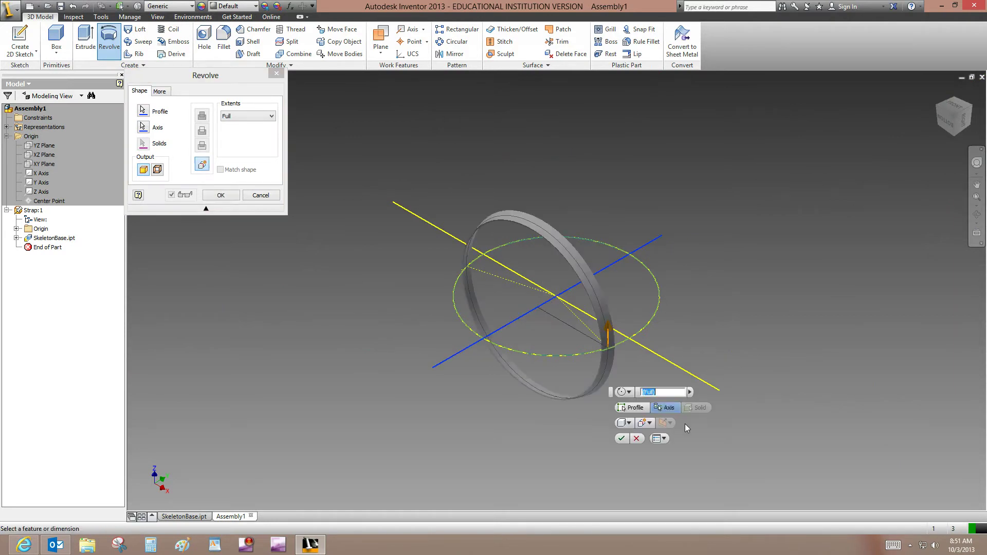
{"action": "left_click", "coordinate": [232, 194]}
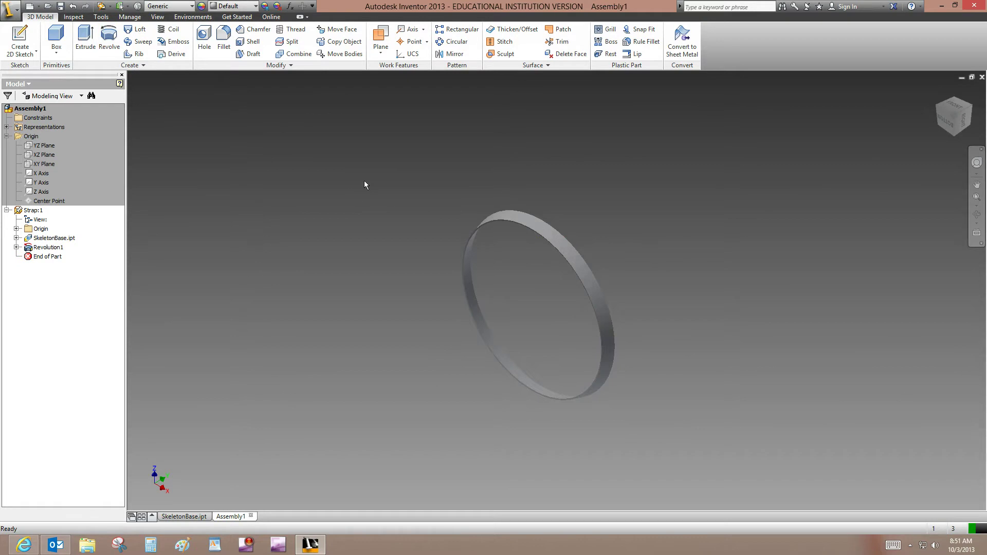
- Orbit the view to see the ring tilted, then return to the assembly
{"action": "left_click", "coordinate": [976, 215]}
{"action": "left_click_drag", "start_coordinate": [880, 220], "coordinate": [519, 216]}
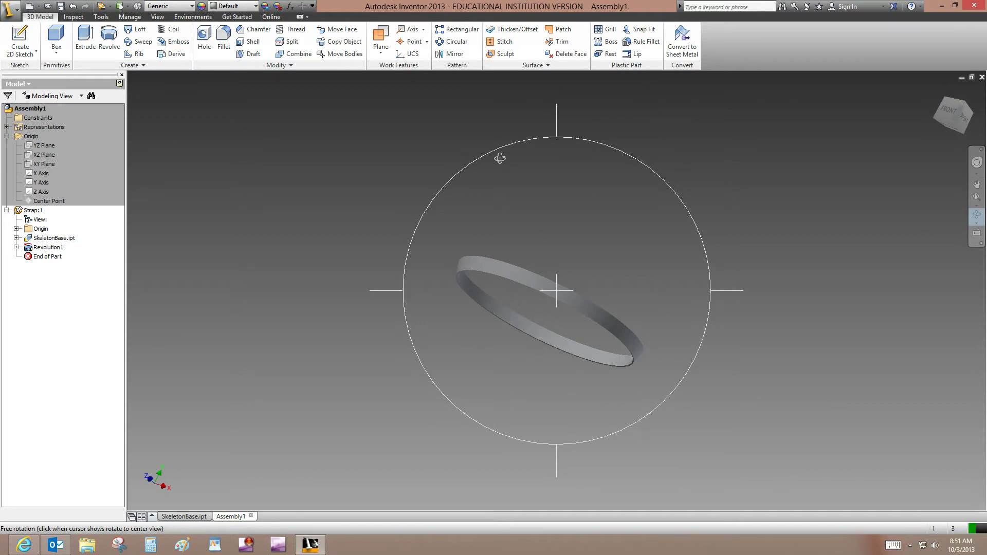
{"action": "left_click", "coordinate": [73, 17]}
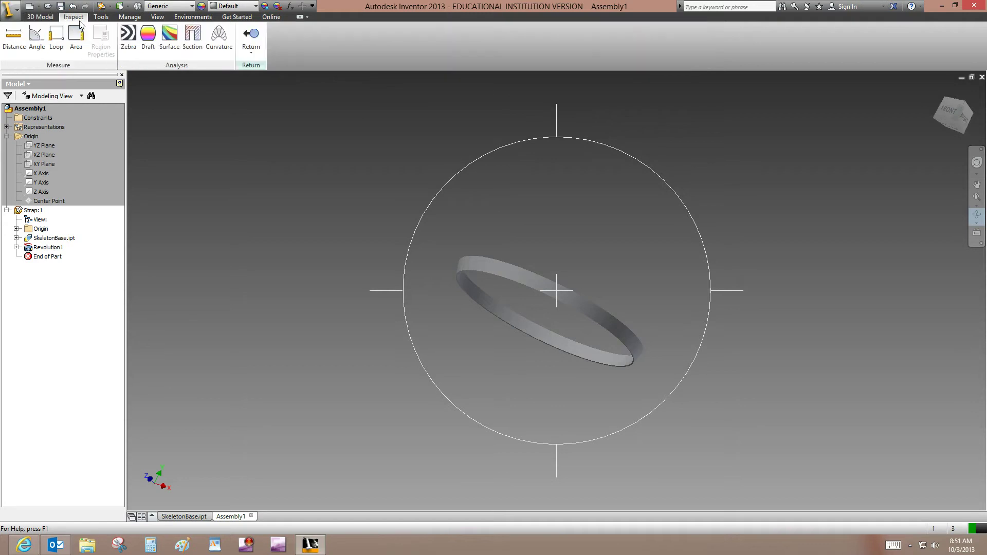
{"action": "left_click", "coordinate": [251, 39]}
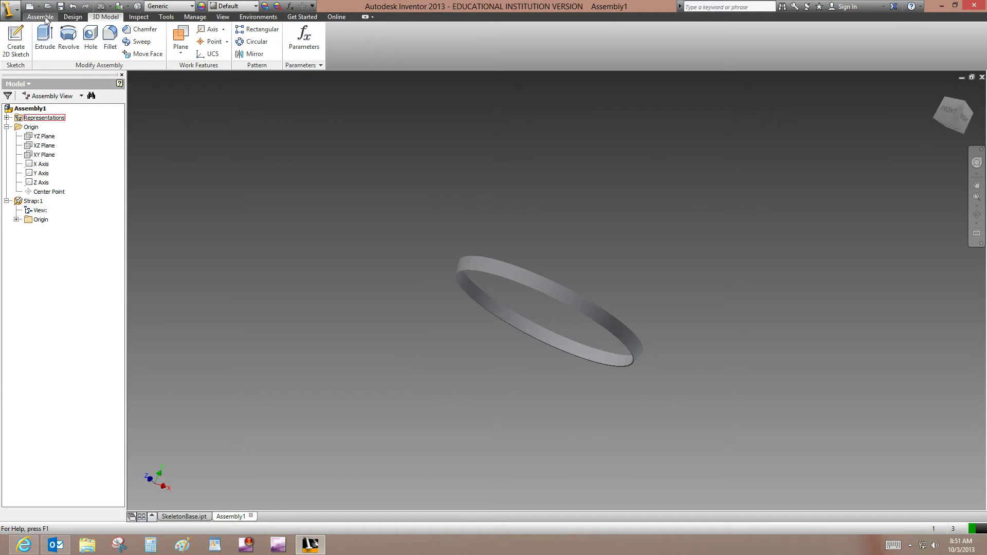
- Reopen Strap:1 in place, look through the Inspect, Tools and Manage tabs, and return to the assembly
{"action": "double_click", "coordinate": [33, 201]}
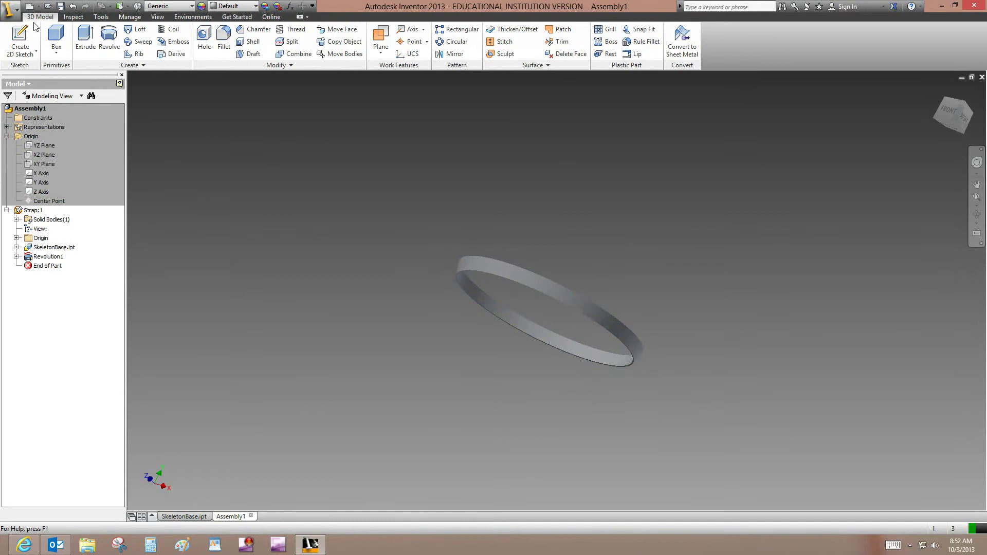
{"action": "left_click", "coordinate": [74, 18]}
{"action": "left_click", "coordinate": [107, 18]}
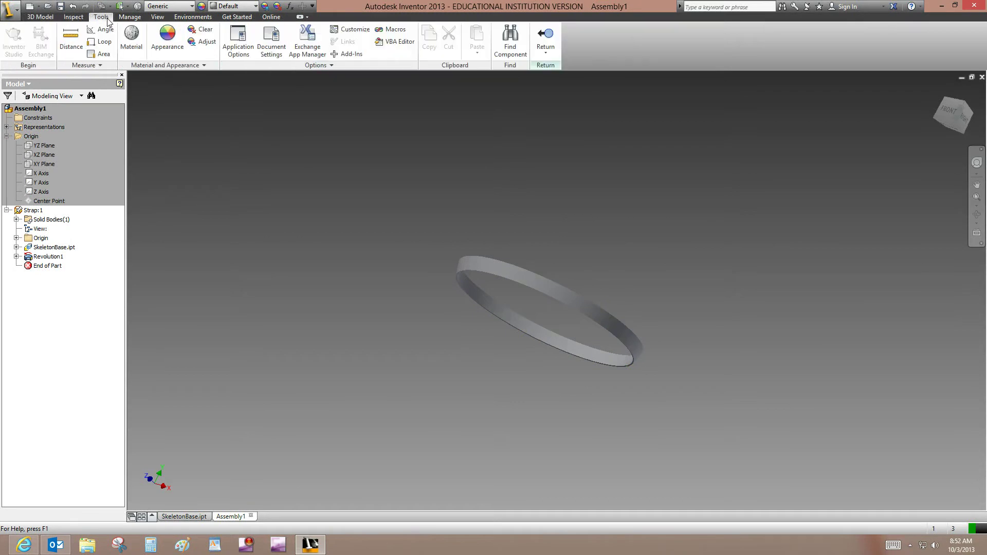
{"action": "left_click", "coordinate": [130, 17]}
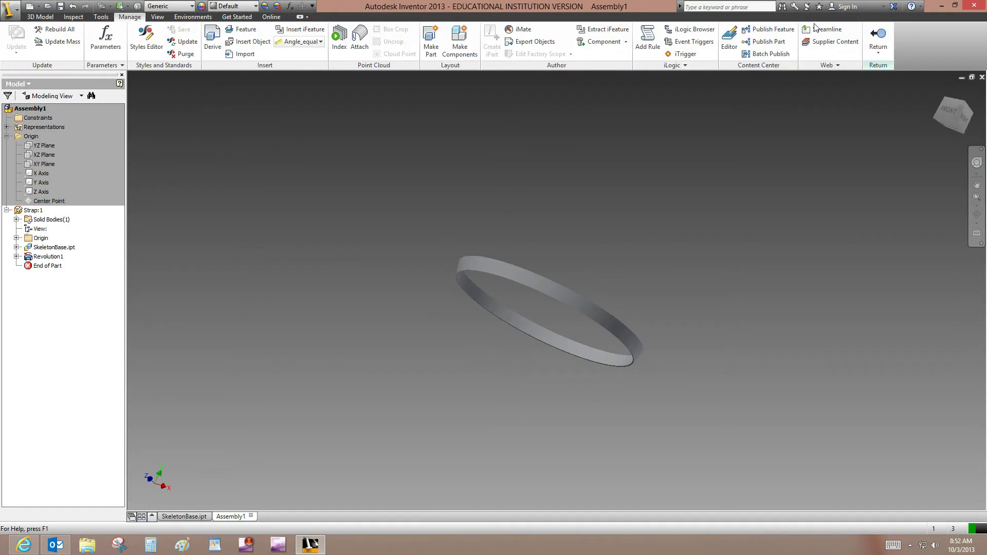
{"action": "left_click", "coordinate": [873, 36]}
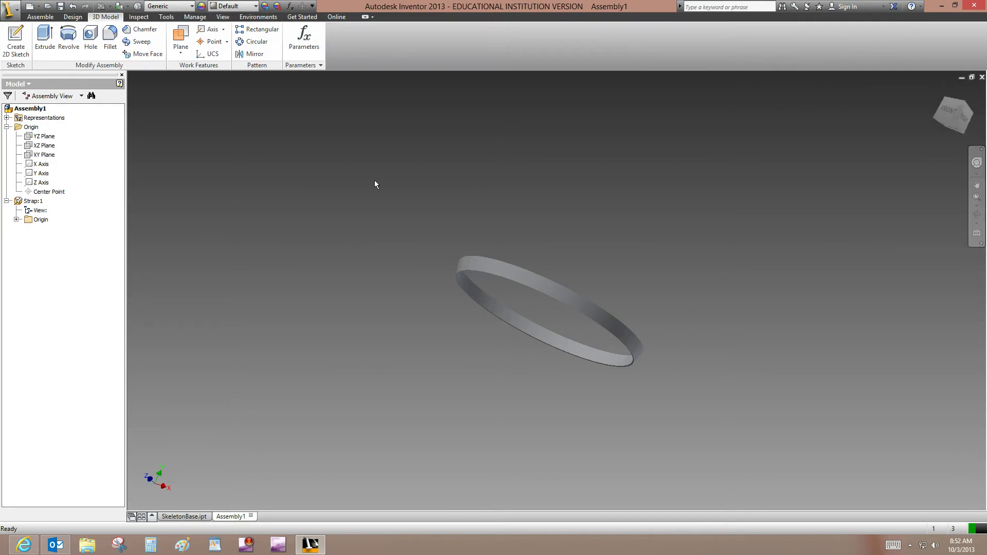
- Save the assembly as 'skeleton' with its dependent Strap and SkeletonBase parts (Yes to All)
{"action": "left_click", "coordinate": [60, 7]}
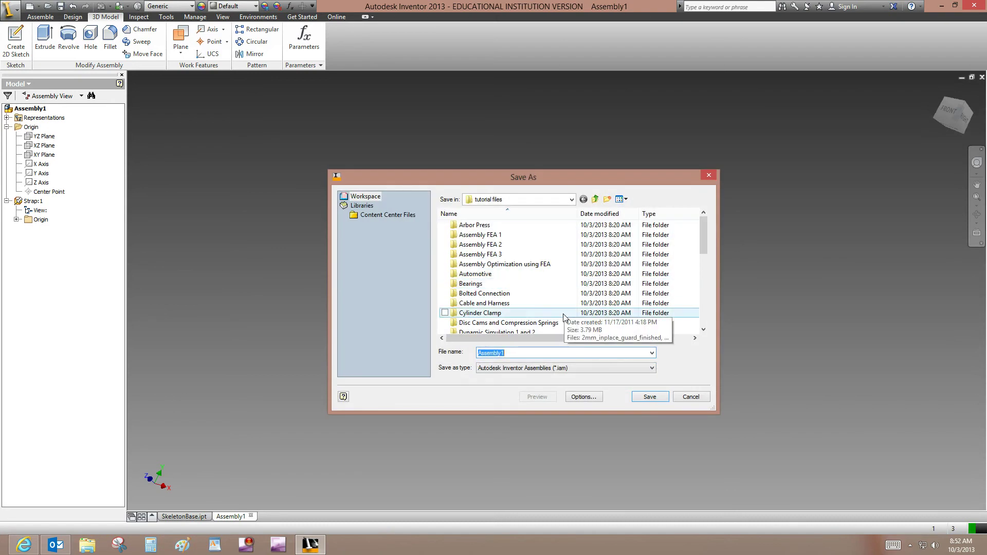
{"action": "type", "text": "skee"}
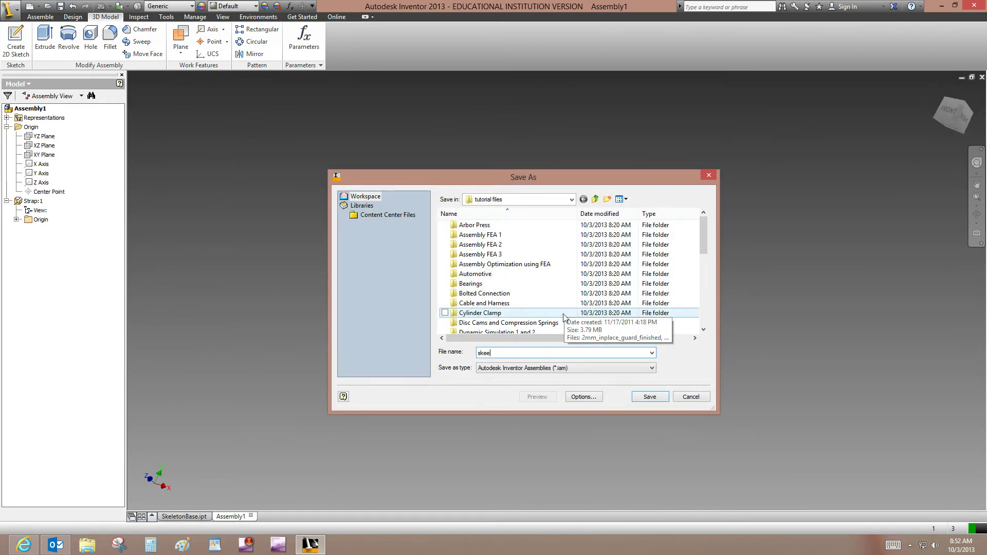
{"action": "key", "text": "BackSpace"}
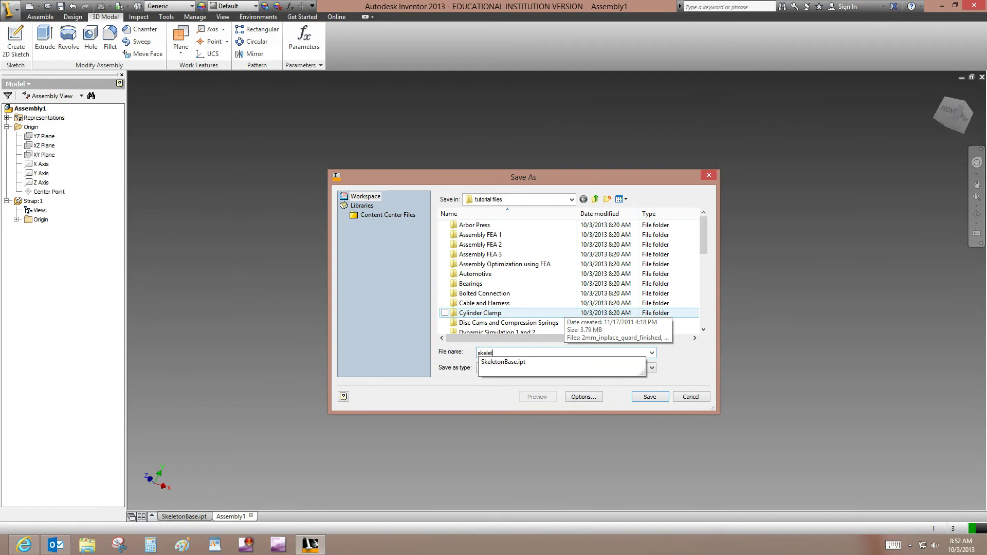
{"action": "type", "text": "on"}
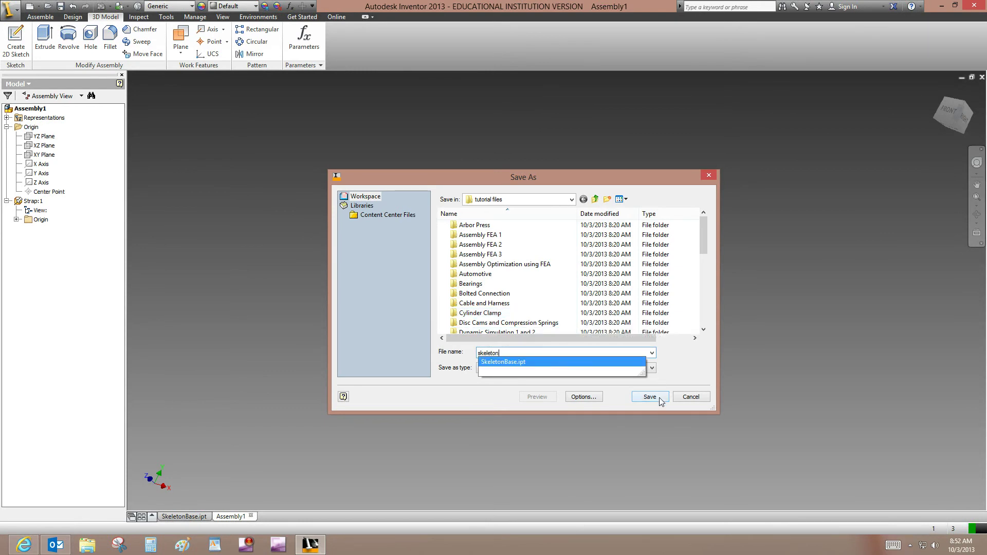
{"action": "left_click", "coordinate": [672, 361]}
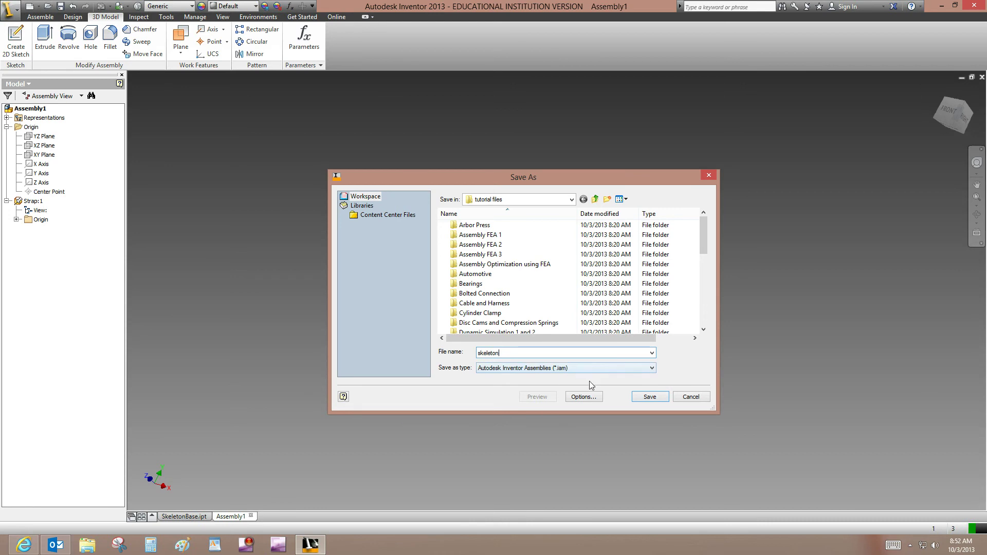
{"action": "left_click", "coordinate": [645, 397]}
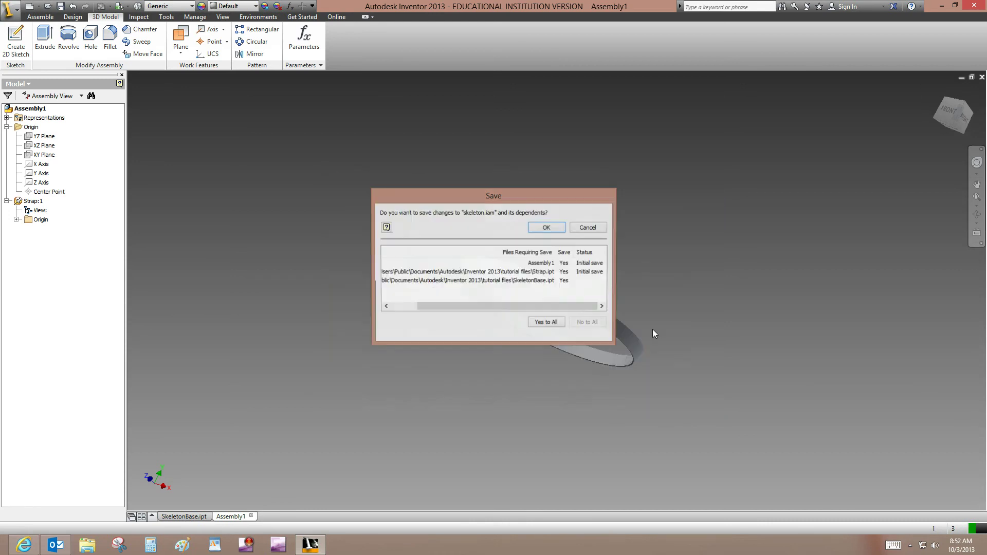
{"action": "left_click", "coordinate": [562, 324]}
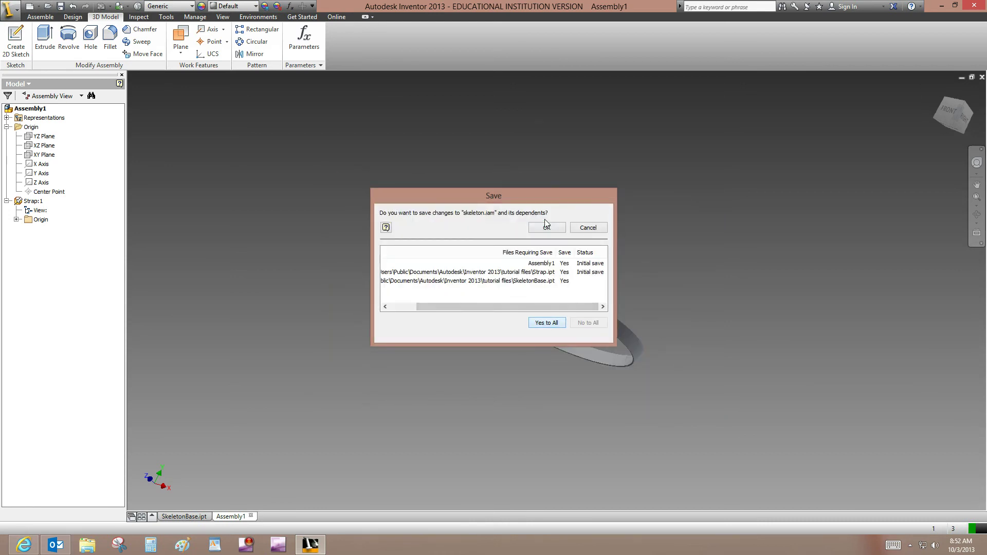